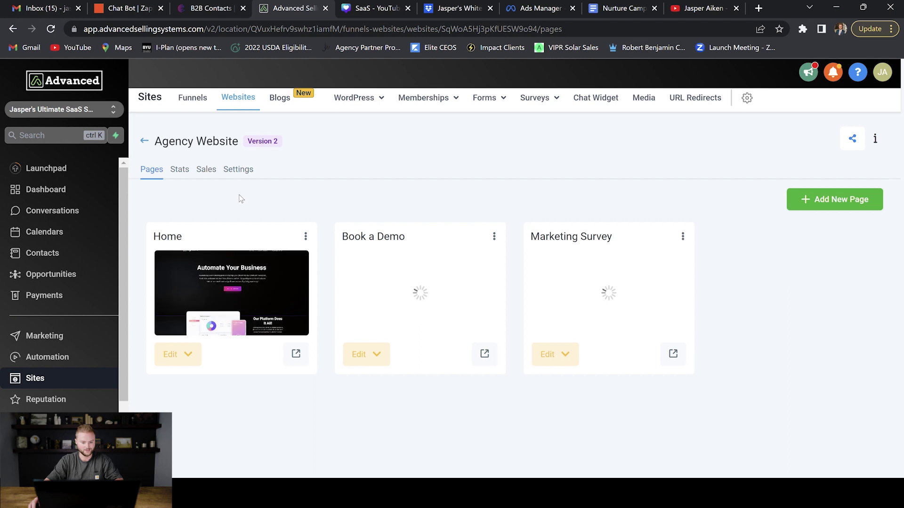
# Step: Preview the Agency Website's Home page and look through its content sections
pyautogui.click(293, 354)
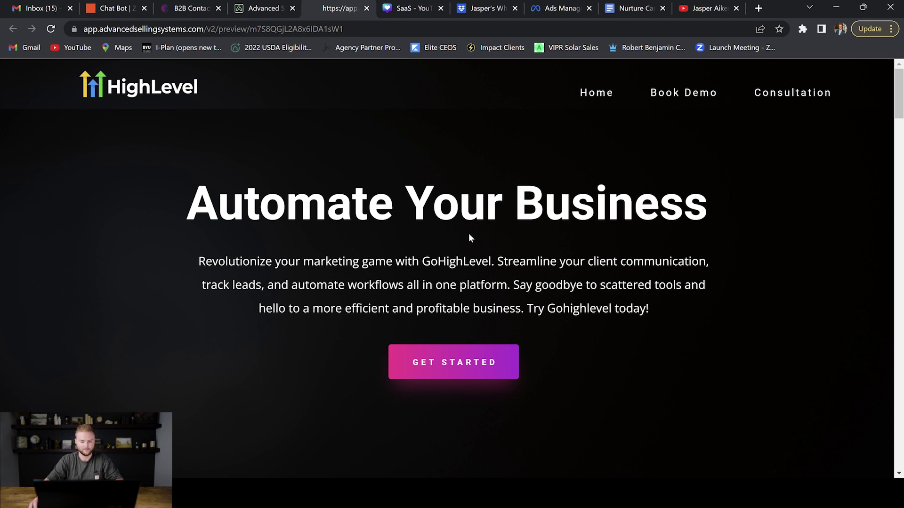
pyautogui.scroll(-15, 534, 208)
pyautogui.scroll(-12, 527, 208)
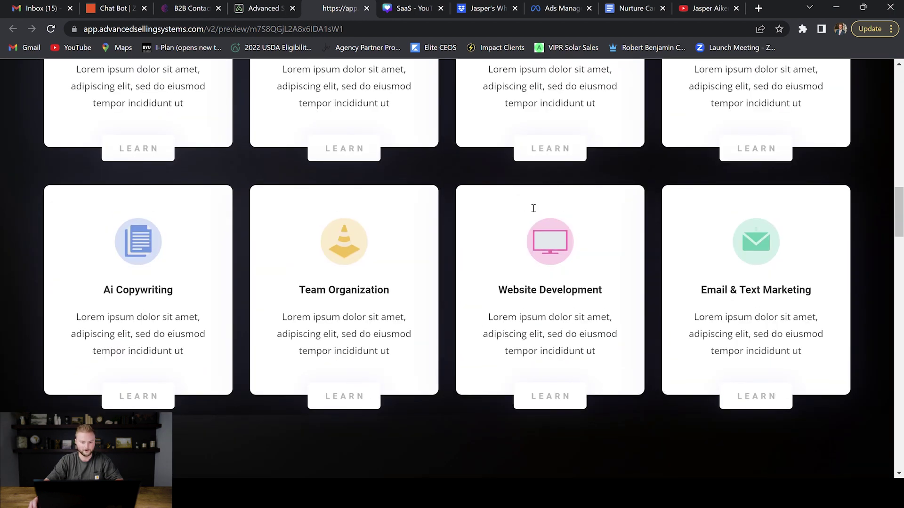
pyautogui.scroll(12, 527, 209)
pyautogui.scroll(15, 527, 212)
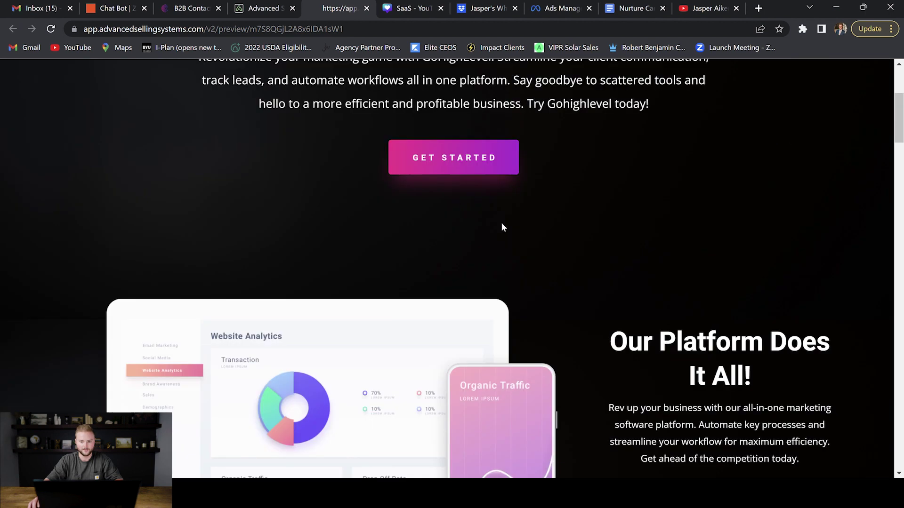
# Step: Visit the previewed site's Book Demo page and look over its booking calendar
pyautogui.click(685, 96)
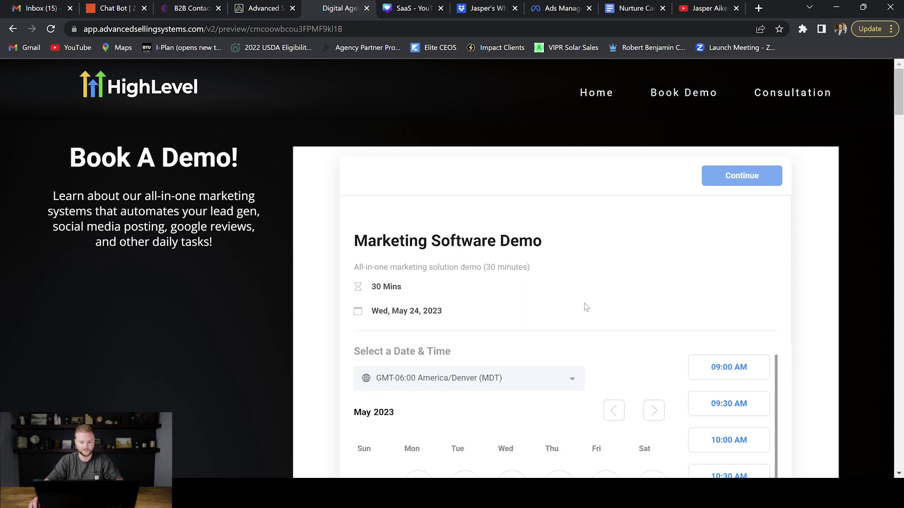
pyautogui.scroll(-5, 536, 207)
pyautogui.scroll(5, 536, 218)
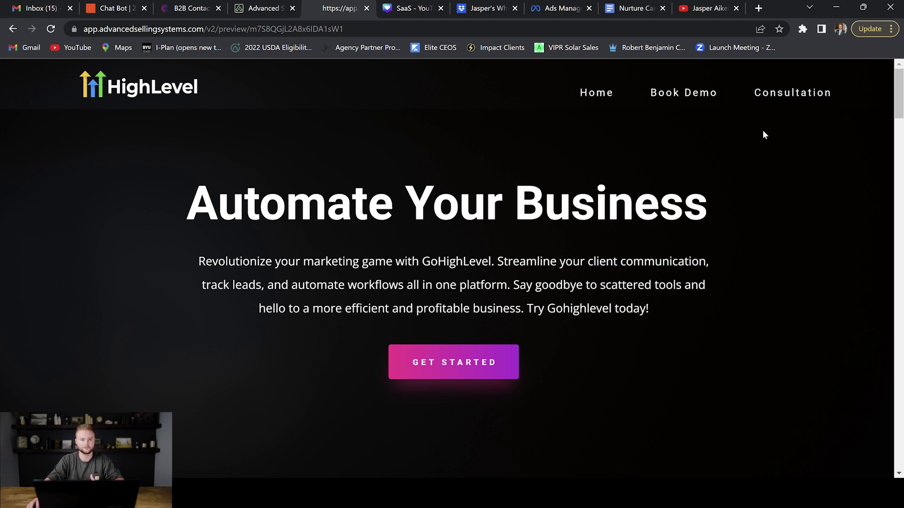
# Step: Return to the account and open the "1. Recipe- Fast Three (Marketing Survey)" workflow from the automation workflows
pyautogui.hotkey('ctrl', 'shift', 'Tab')
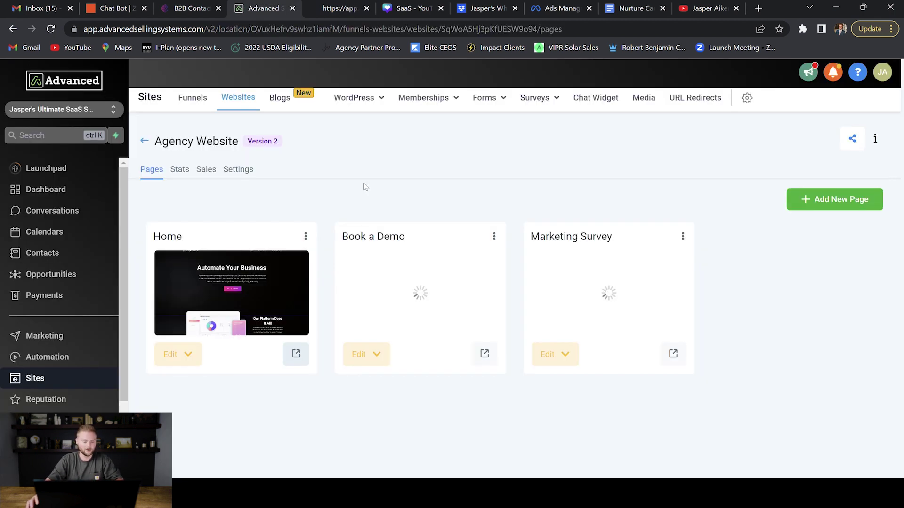
pyautogui.click(48, 359)
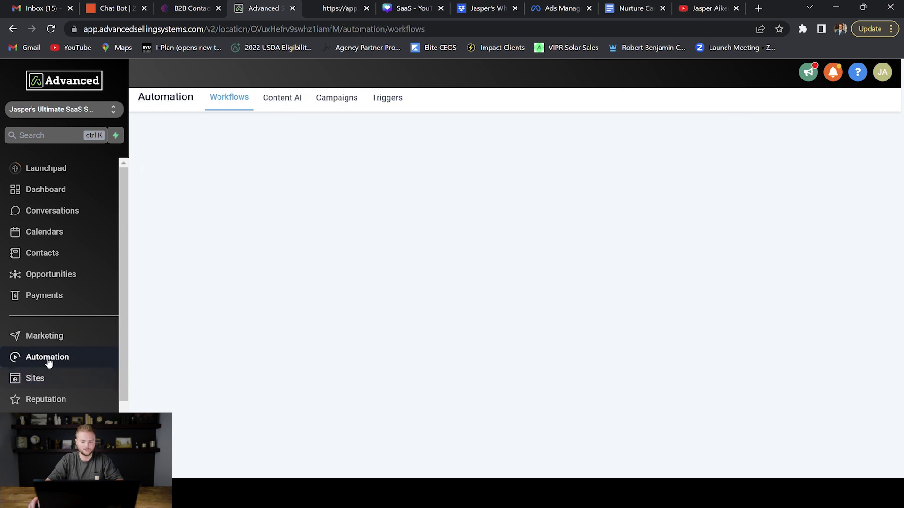
pyautogui.scroll(-3, 271, 278)
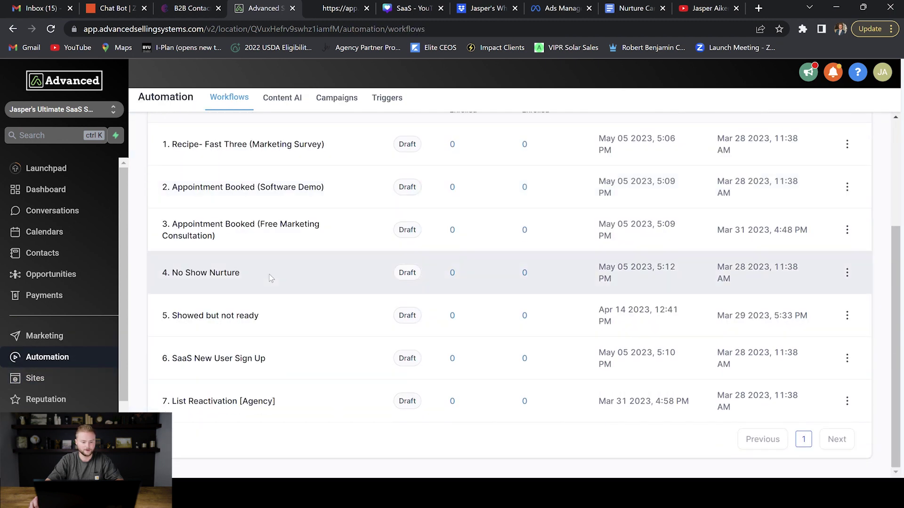
pyautogui.scroll(3, 269, 267)
pyautogui.scroll(-3, 269, 267)
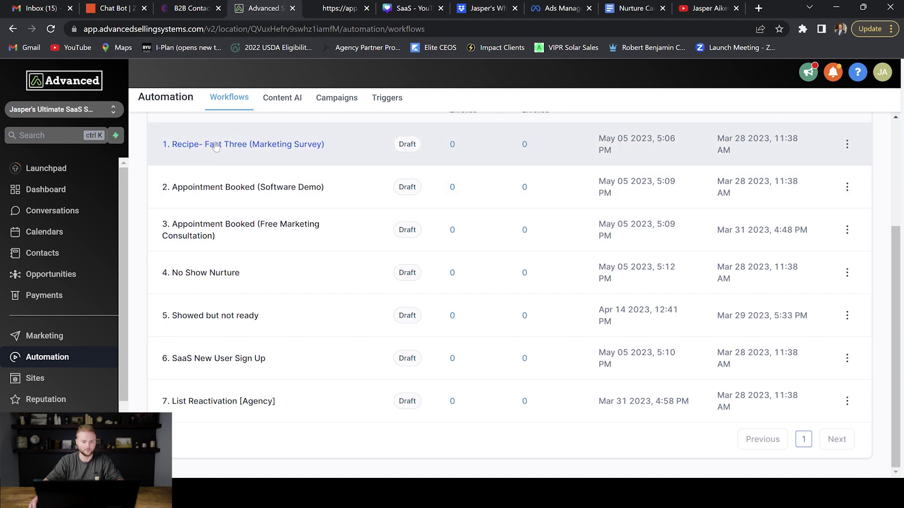
pyautogui.click(216, 144)
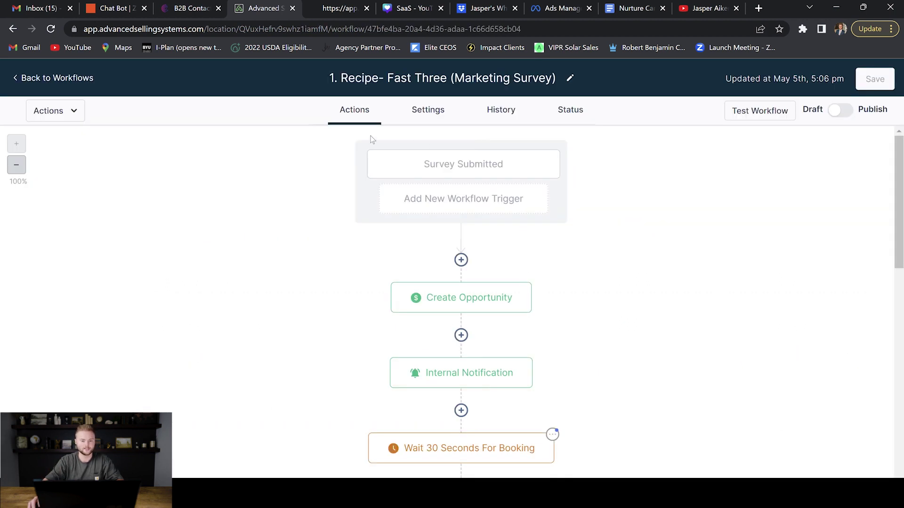
# Step: View the Consultation survey page in the website preview, then return to the workflow
pyautogui.click(350, 8)
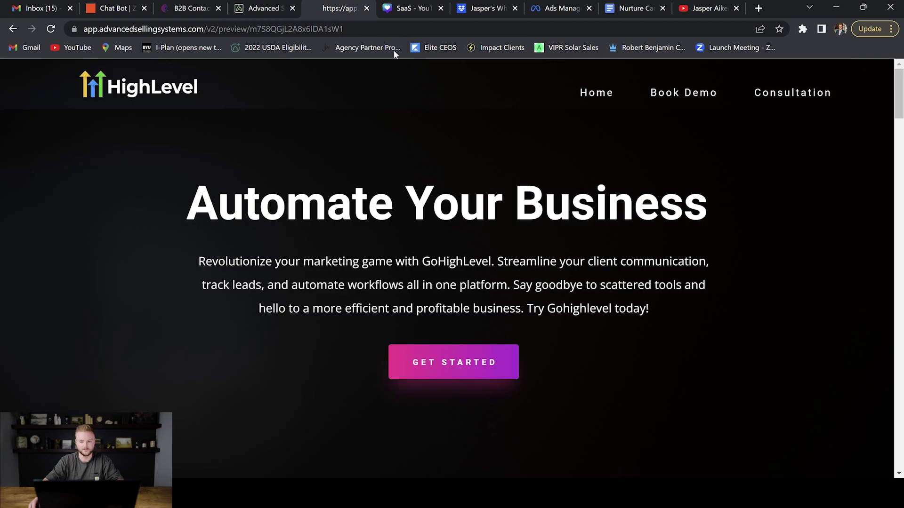
pyautogui.click(794, 102)
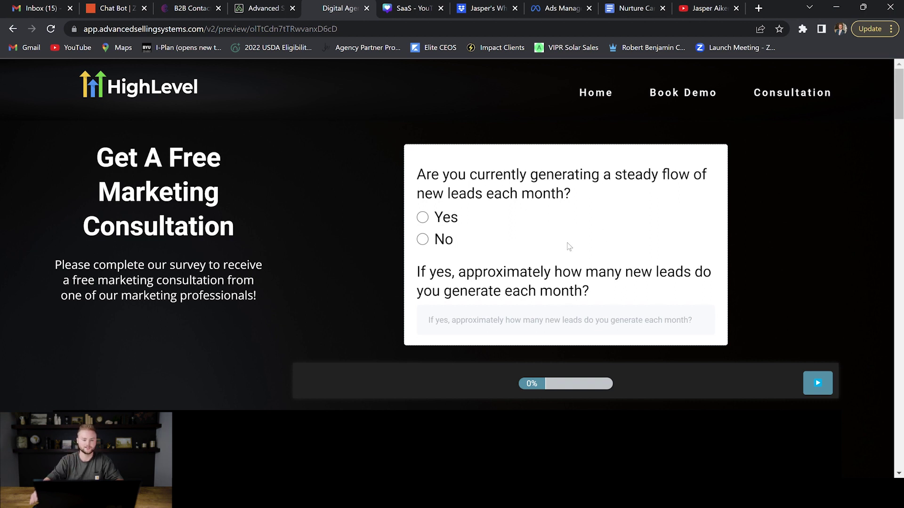
pyautogui.click(280, 6)
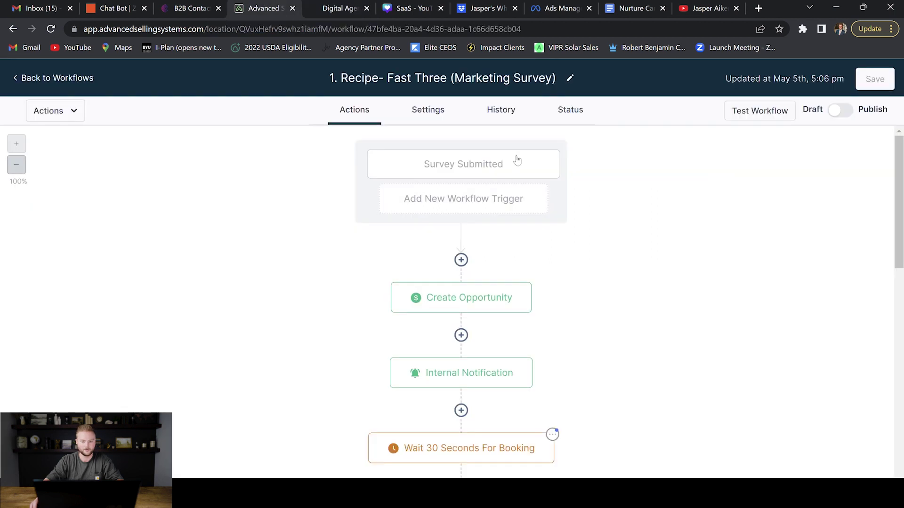
# Step: Inspect the filter of the Survey Submitted trigger and the pipeline settings of the Create Opportunity action
pyautogui.click(470, 160)
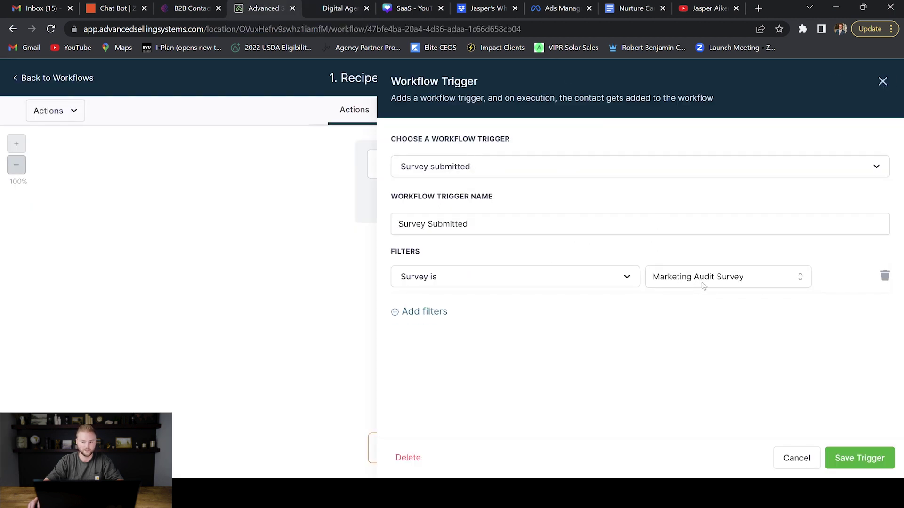
pyautogui.click(883, 81)
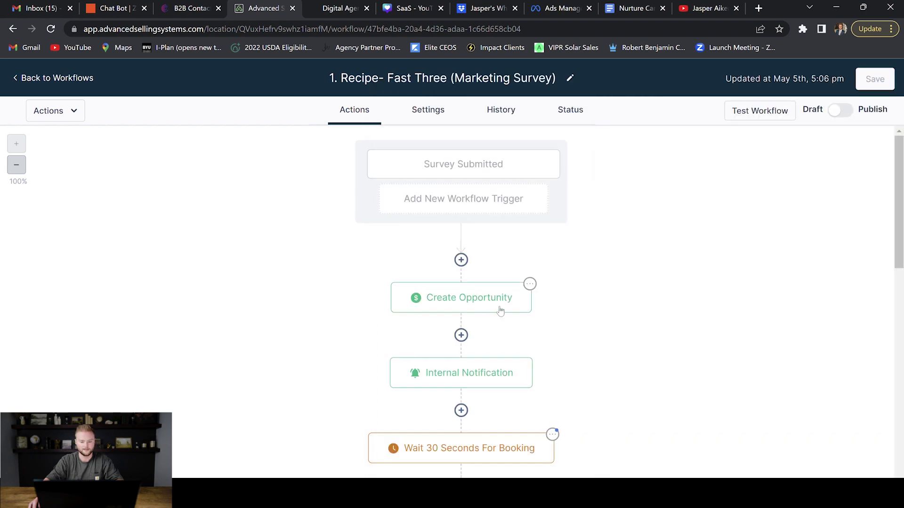
pyautogui.scroll(-1, 612, 264)
pyautogui.click(471, 239)
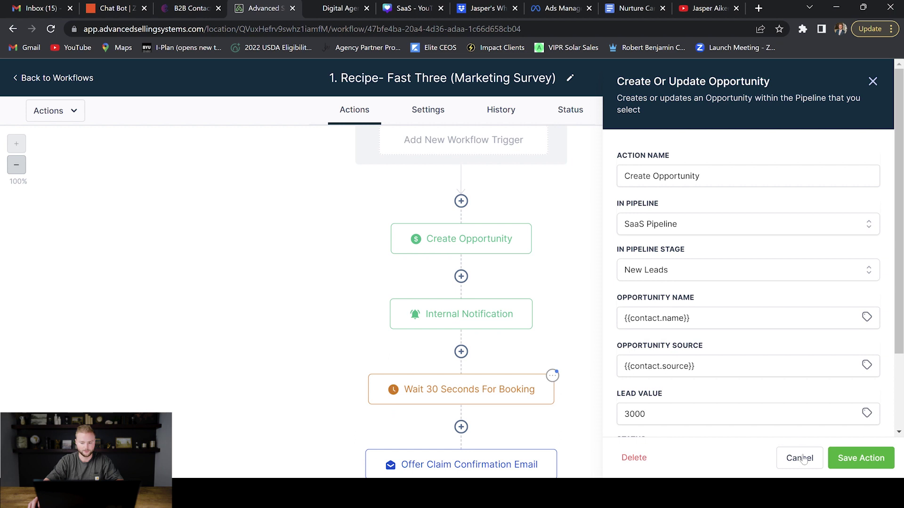
# Step: Examine the Internal Notification action's email settings and read through the survey results message
pyautogui.click(521, 323)
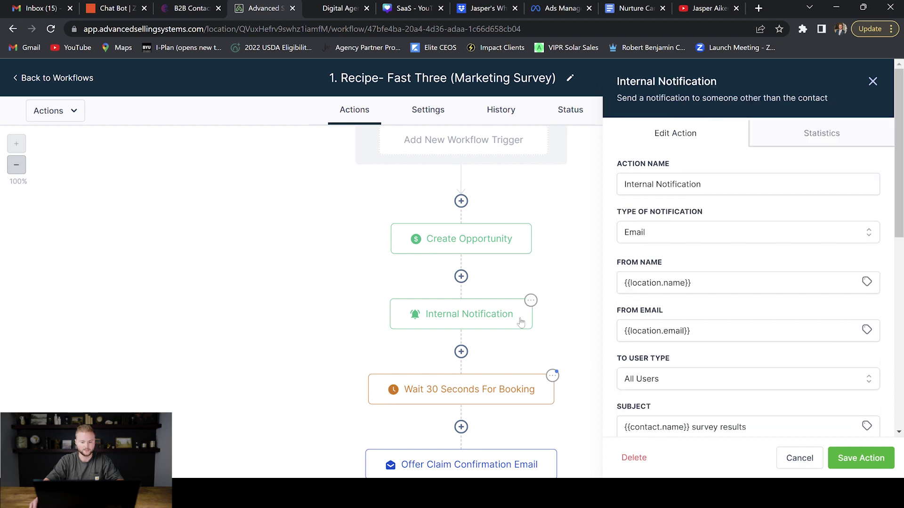
pyautogui.scroll(-3, 733, 242)
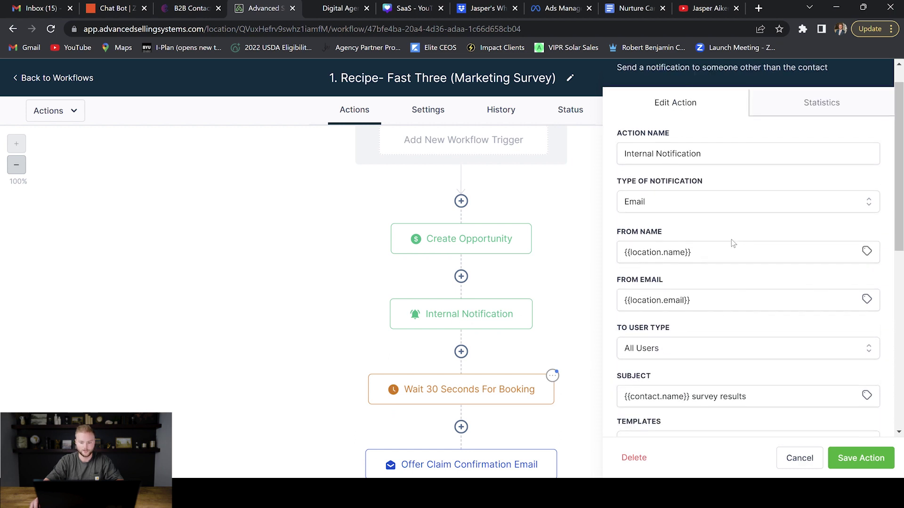
pyautogui.scroll(-6, 697, 278)
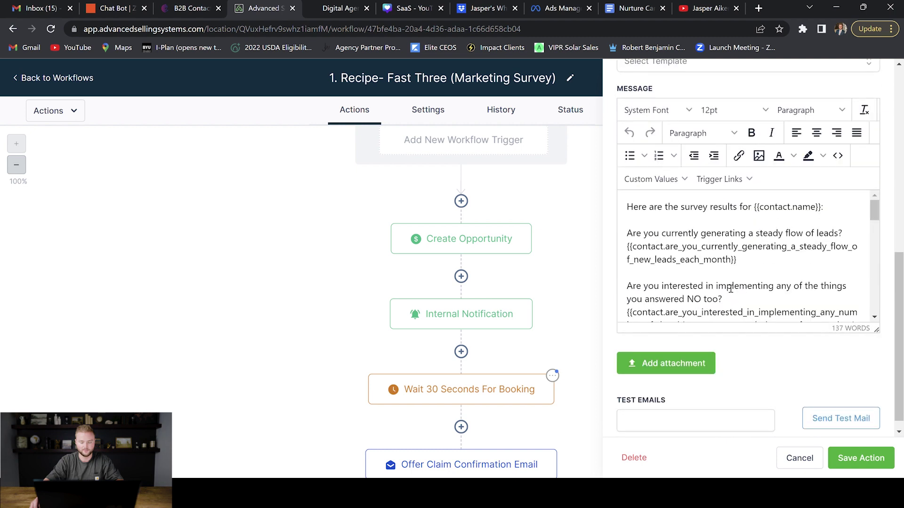
pyautogui.scroll(-5, 704, 227)
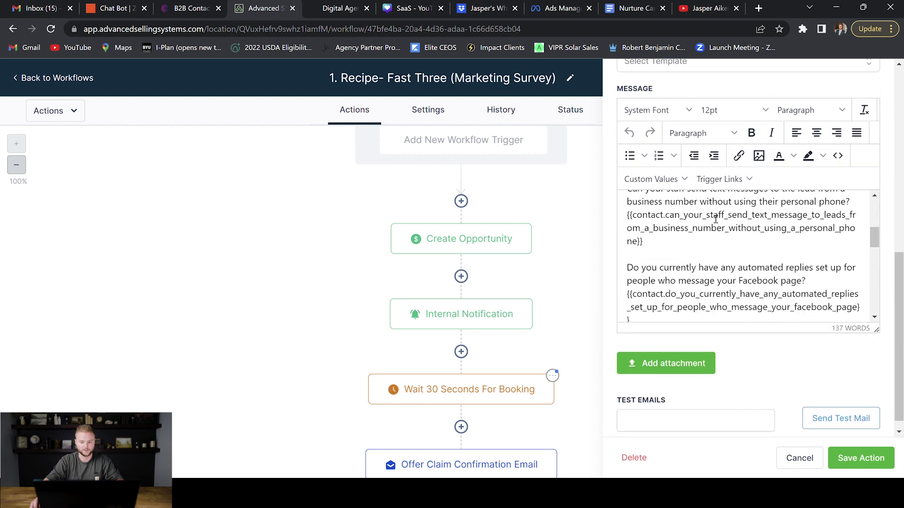
pyautogui.scroll(-5, 716, 219)
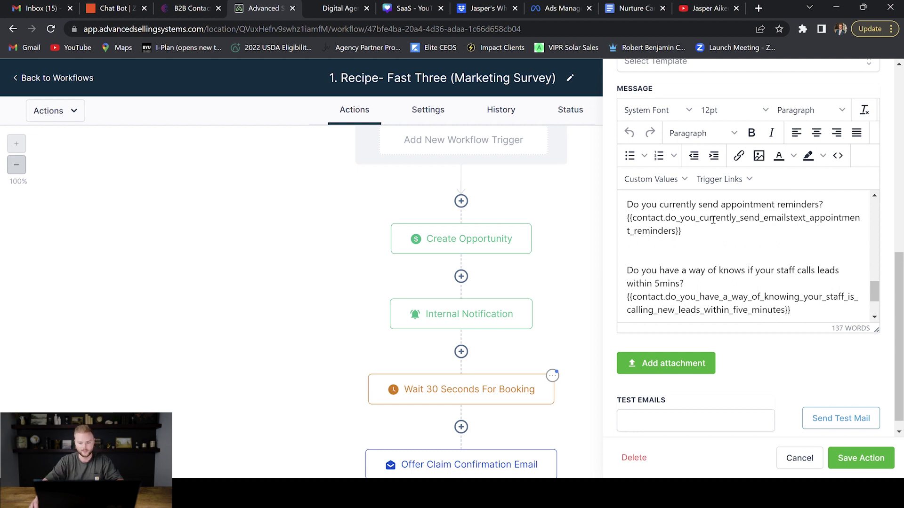
pyautogui.scroll(-1, 732, 249)
pyautogui.scroll(-2, 732, 249)
pyautogui.scroll(10, 732, 250)
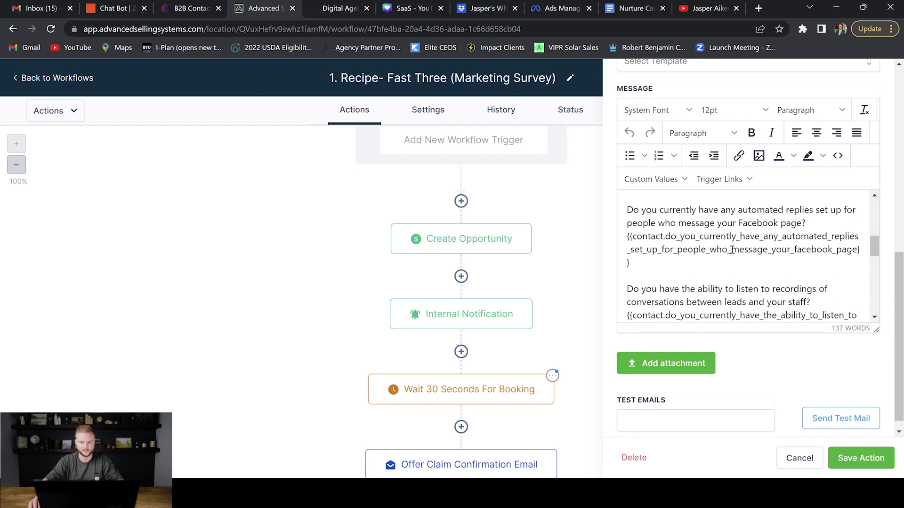
pyautogui.scroll(3, 732, 249)
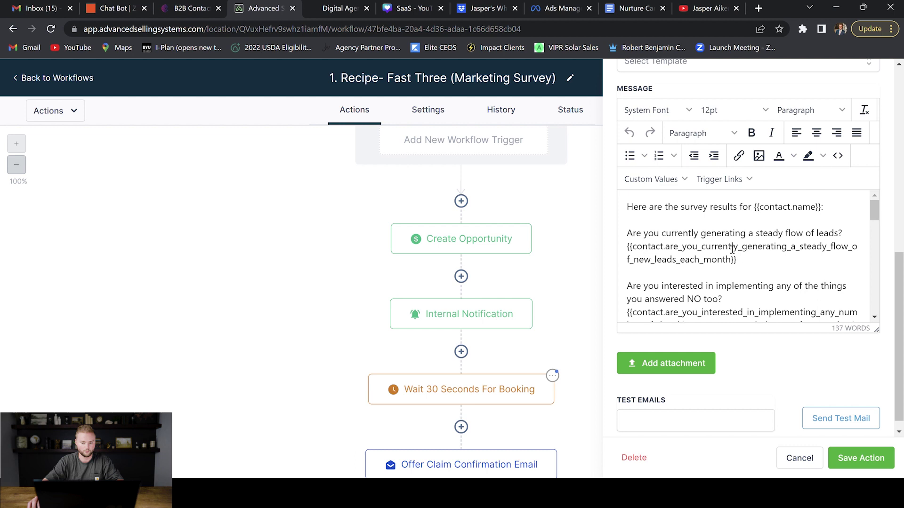
# Step: Check the Wait 30 Seconds For Booking delay and read the Offer Claim Confirmation Email message
pyautogui.click(467, 384)
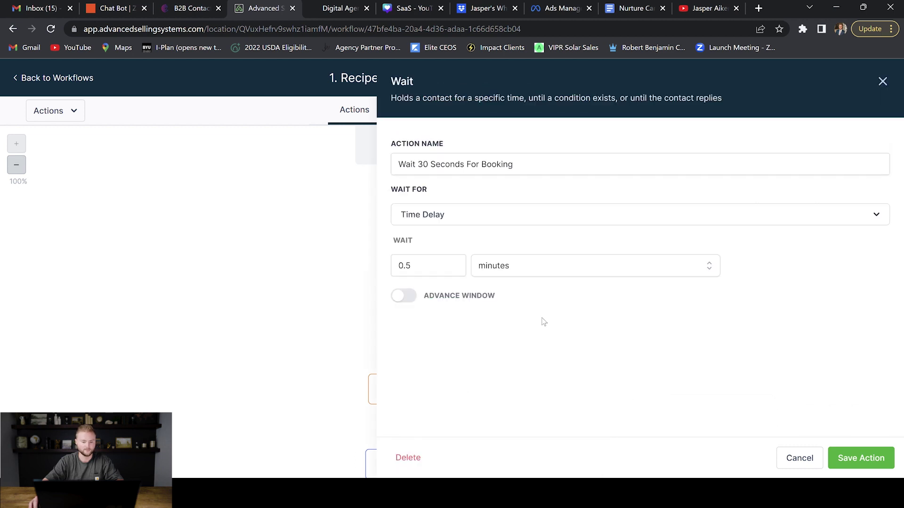
pyautogui.click(811, 455)
pyautogui.scroll(-4, 521, 318)
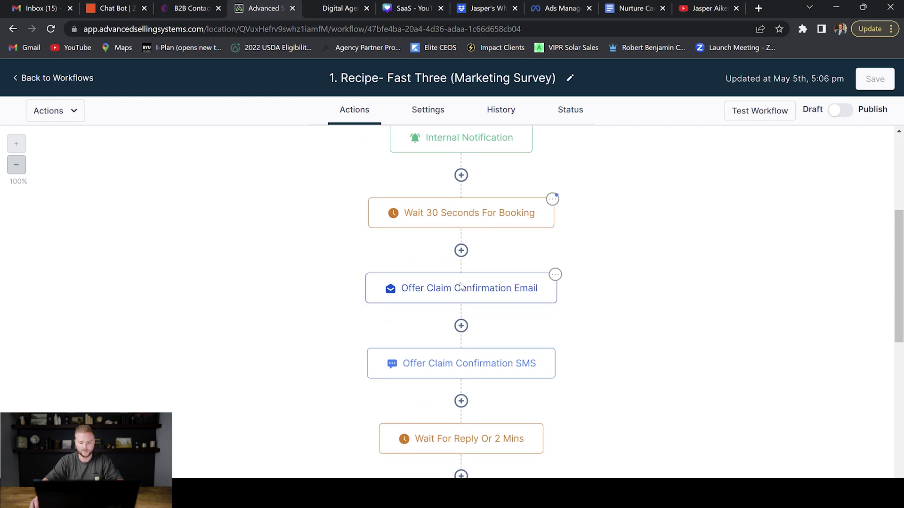
pyautogui.click(460, 286)
pyautogui.scroll(-5, 727, 263)
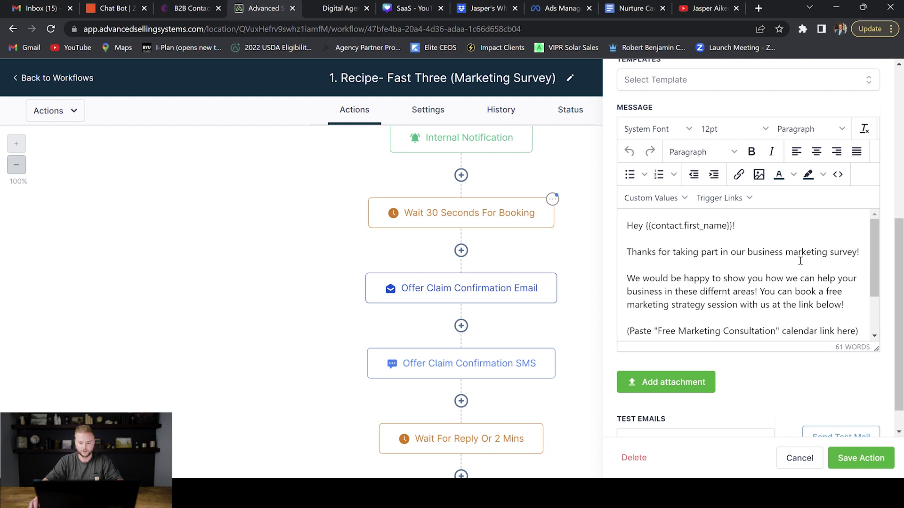
pyautogui.scroll(-1, 763, 254)
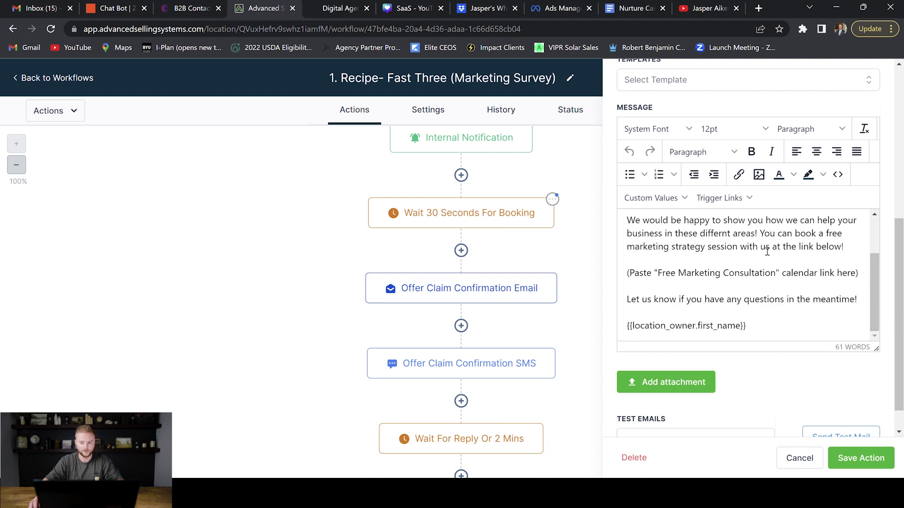
pyautogui.scroll(-1, 652, 240)
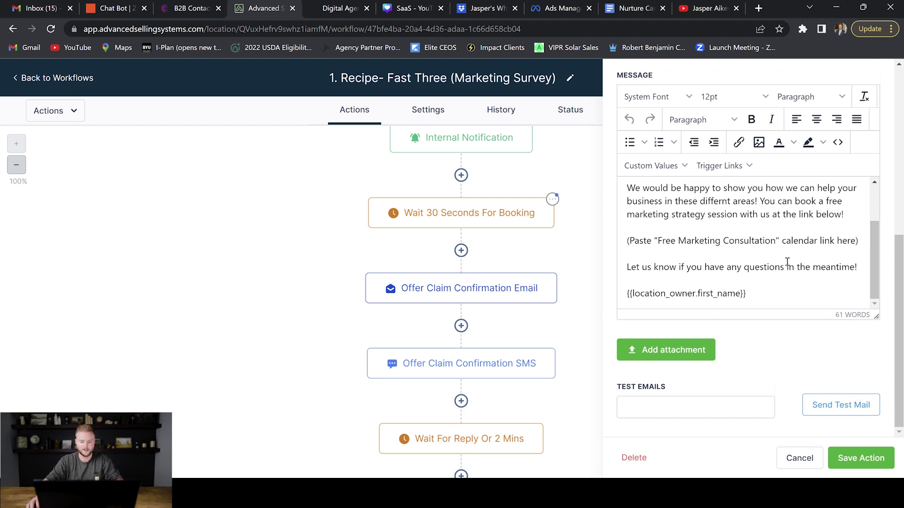
# Step: Read the Offer Claim Confirmation SMS message and check the Wait For Reply Or 2 Mins settings
pyautogui.click(451, 372)
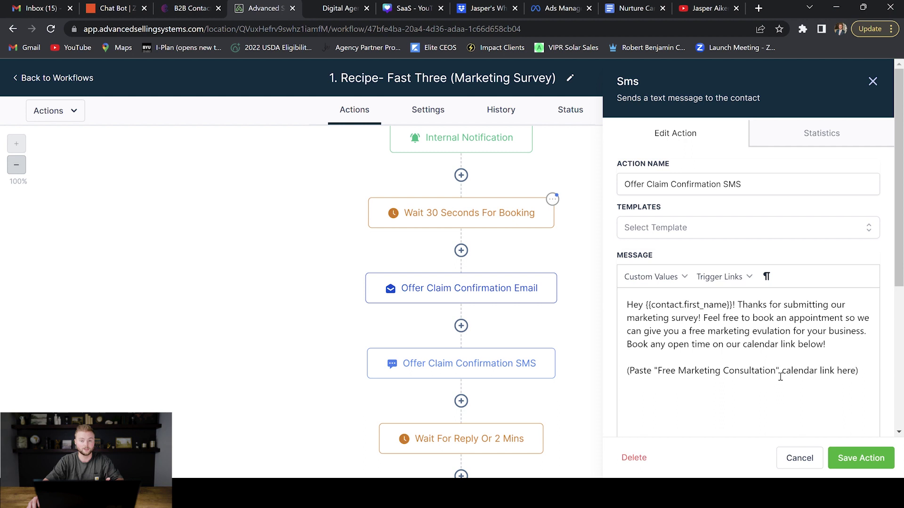
pyautogui.click(799, 458)
pyautogui.scroll(-4, 492, 279)
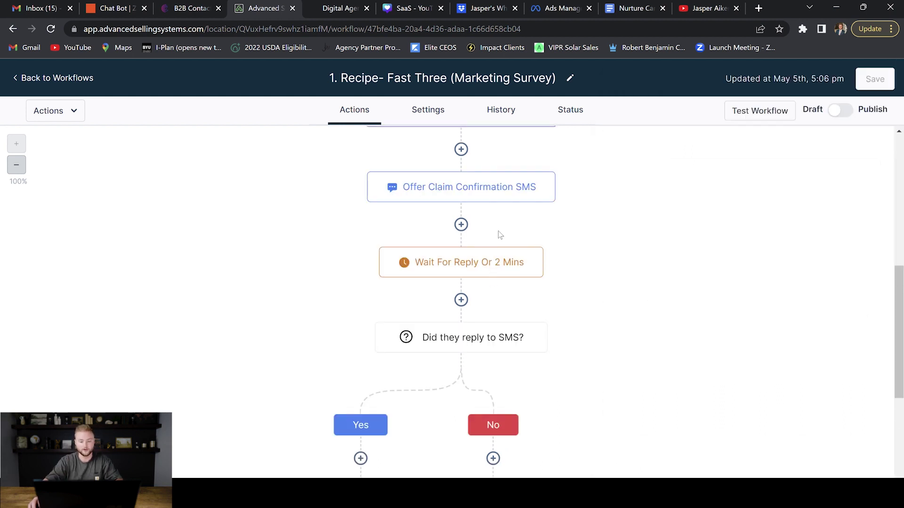
pyautogui.scroll(2, 502, 230)
pyautogui.scroll(-1, 513, 250)
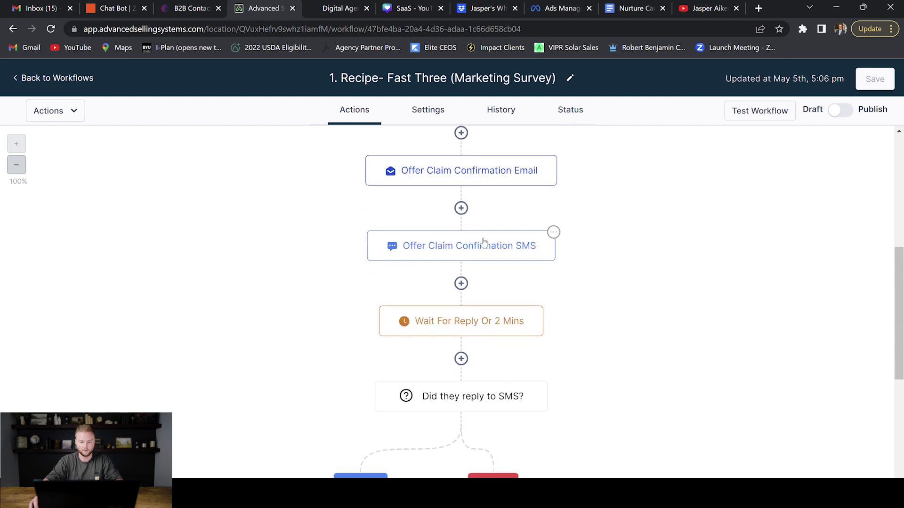
pyautogui.click(473, 332)
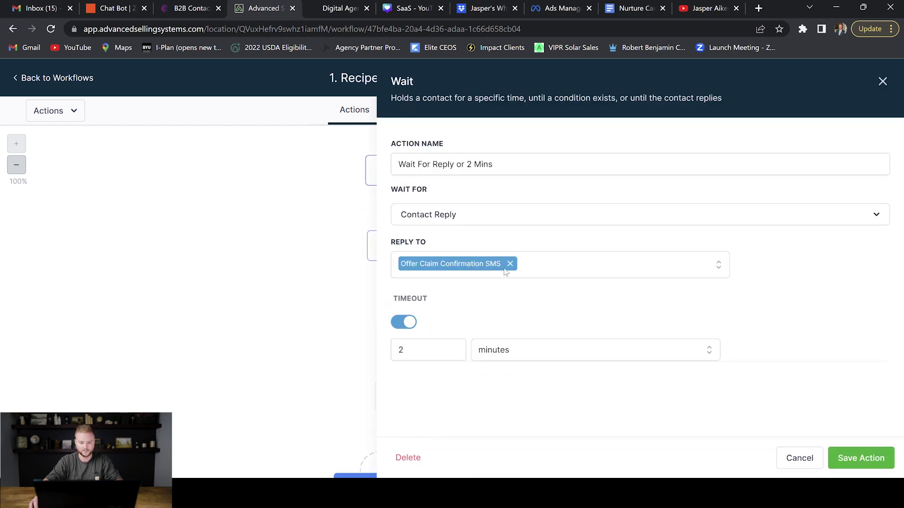
pyautogui.press('Escape')
# Step: Inspect the Send Voicemail action in the No branch of the SMS reply condition
pyautogui.scroll(-2, 467, 221)
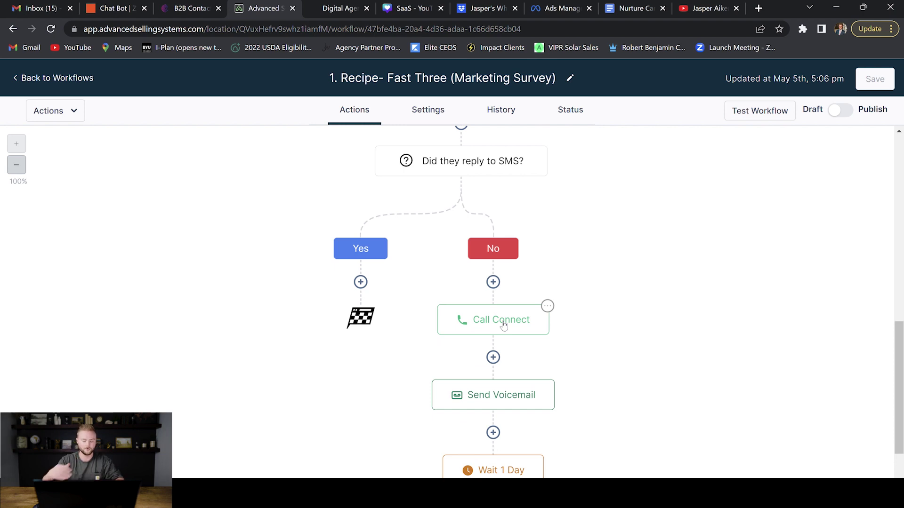
pyautogui.scroll(-1, 579, 282)
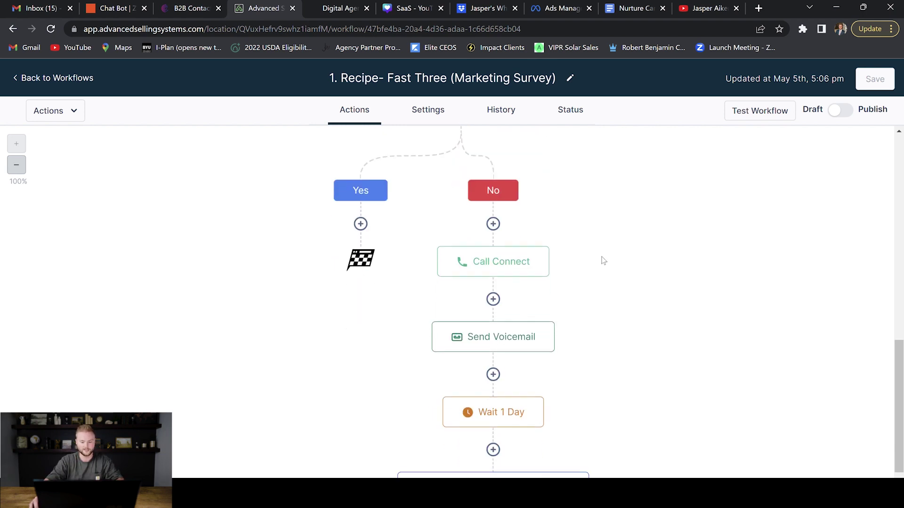
pyautogui.click(510, 341)
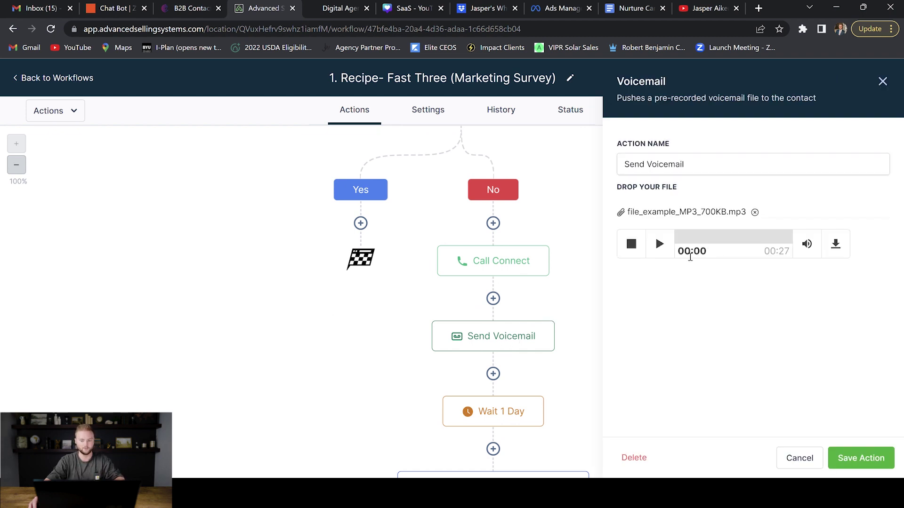
# Step: Read the Offer Claim Confirmation Email and SMS messages that follow the Wait 1 Day delay
pyautogui.click(793, 458)
pyautogui.scroll(-3, 506, 287)
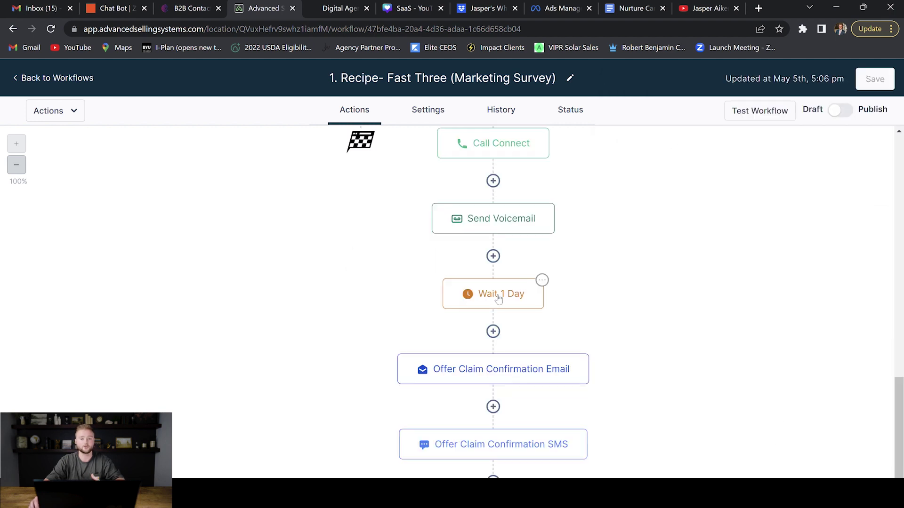
pyautogui.scroll(-1, 503, 326)
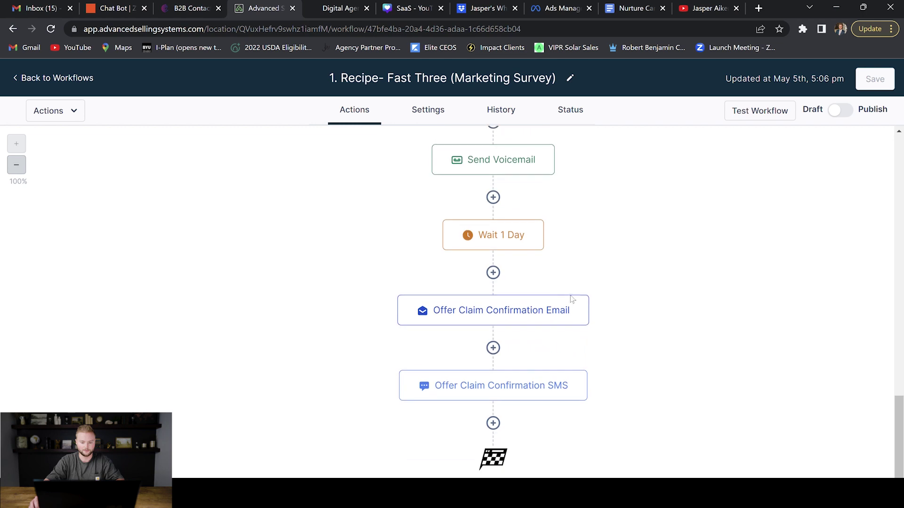
pyautogui.click(484, 314)
pyautogui.scroll(-7, 721, 258)
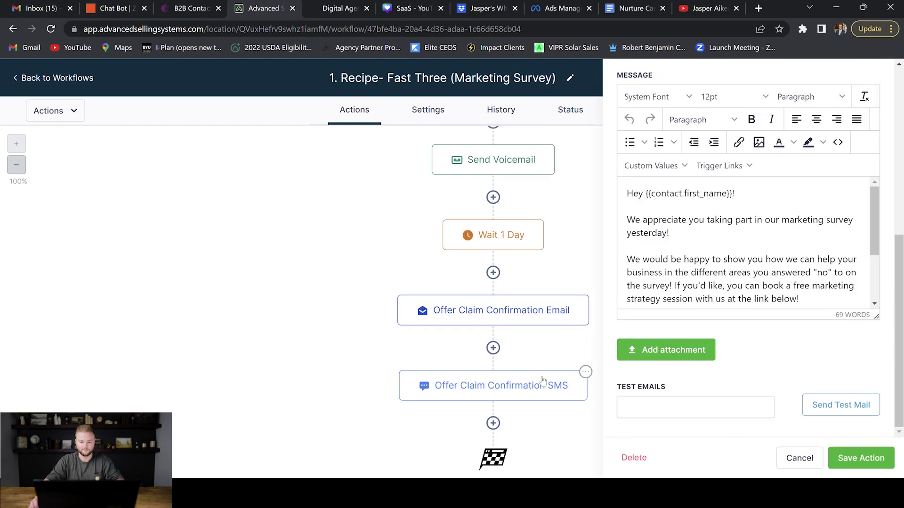
pyautogui.click(502, 397)
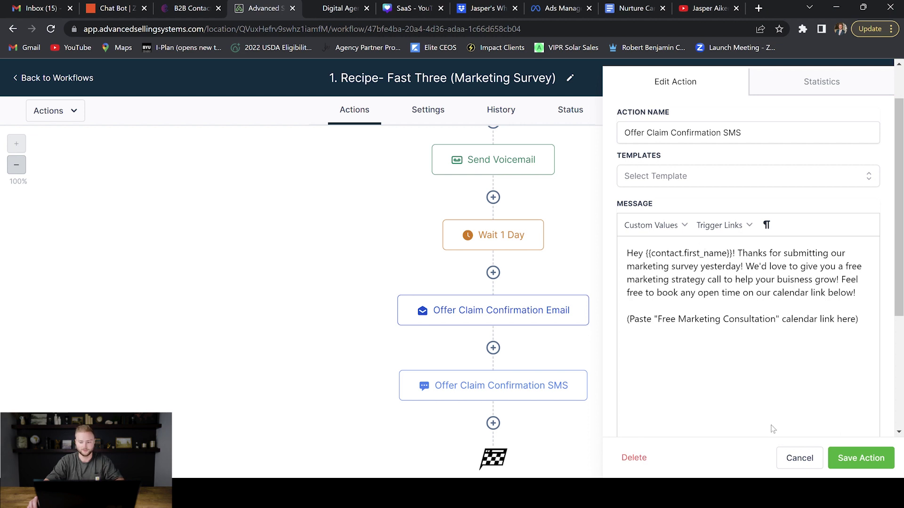
pyautogui.click(800, 458)
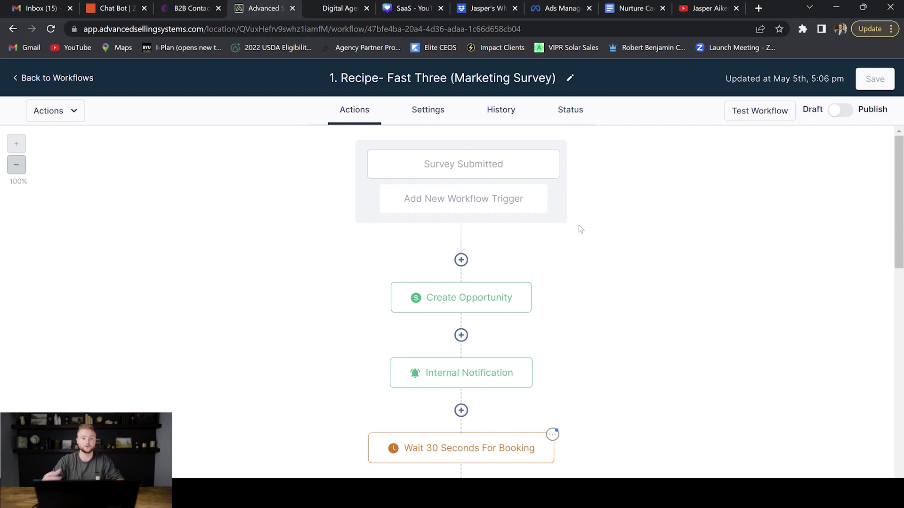
# Step: Review the calendar link placeholders in the first Offer Claim Confirmation Email and SMS, before the Wait For Reply Or 2 Mins action
pyautogui.scroll(-1, 575, 208)
pyautogui.scroll(-4, 575, 207)
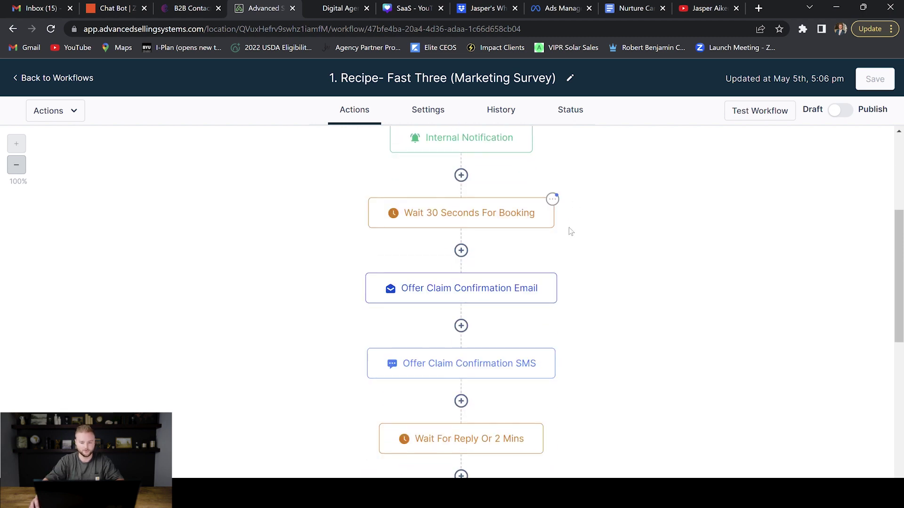
pyautogui.click(473, 299)
pyautogui.scroll(-5, 740, 225)
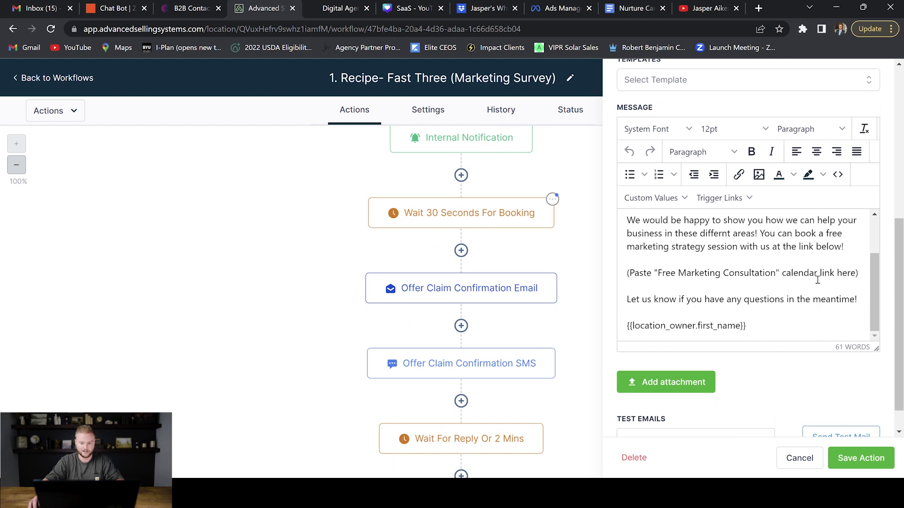
pyautogui.click(499, 366)
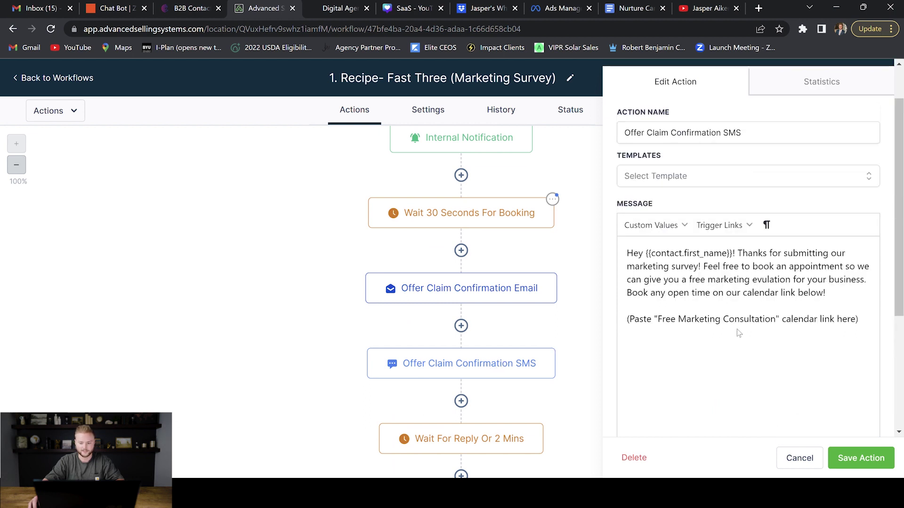
pyautogui.click(799, 458)
pyautogui.scroll(5, 492, 292)
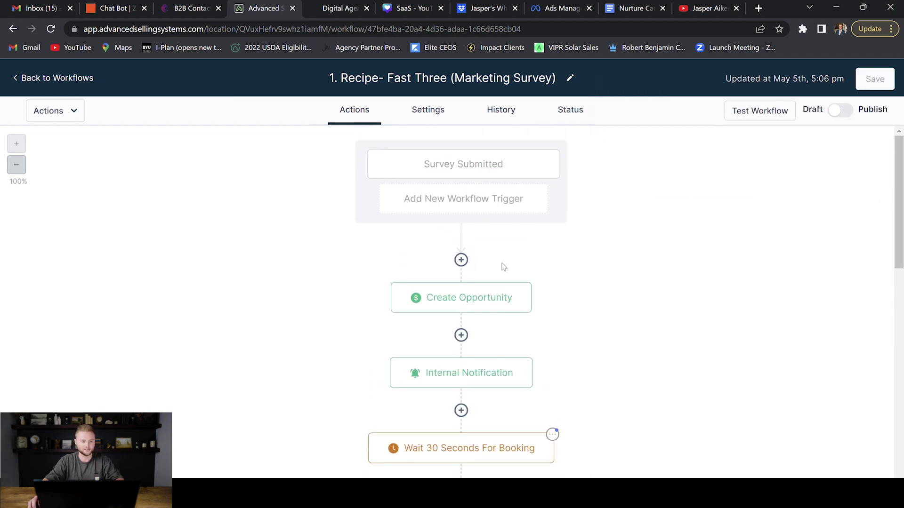
# Step: Open the calendar settings and compare the listed calendars with the one on the website's Book A Demo page
pyautogui.click(34, 79)
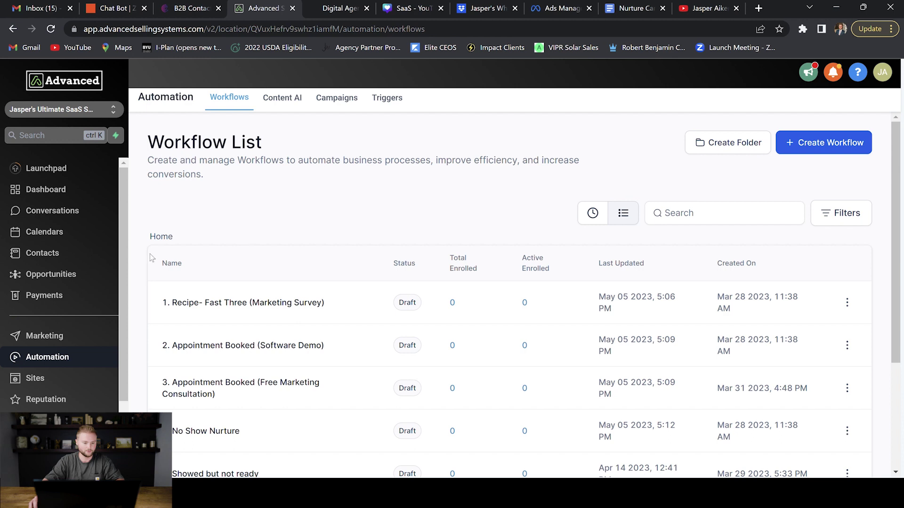
pyautogui.click(62, 236)
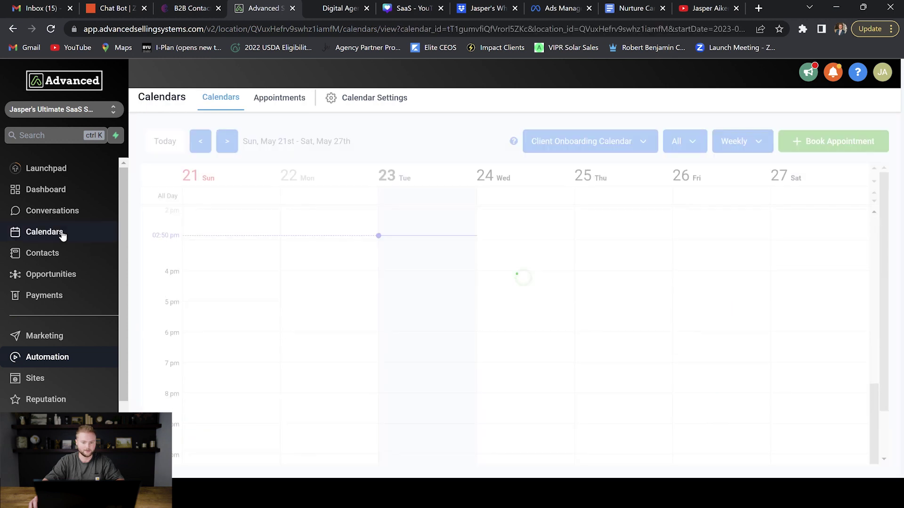
pyautogui.click(382, 97)
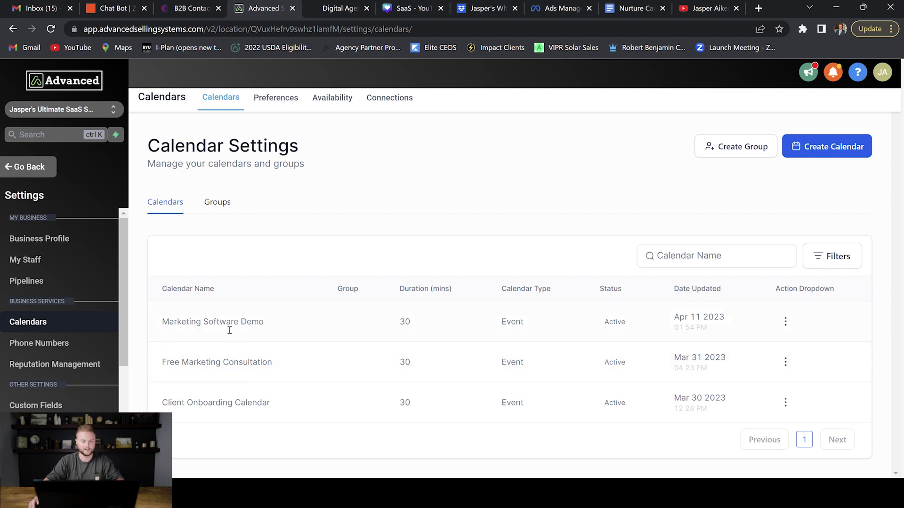
pyautogui.click(339, 8)
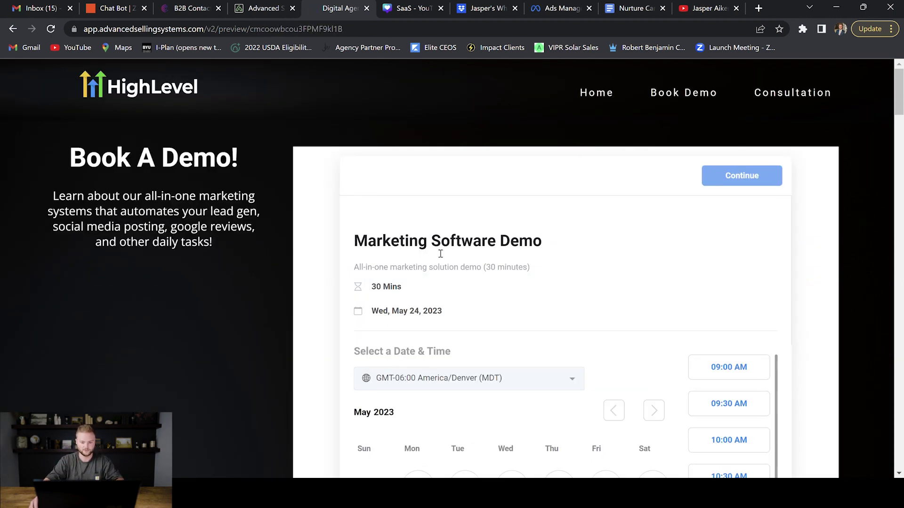
pyautogui.click(263, 8)
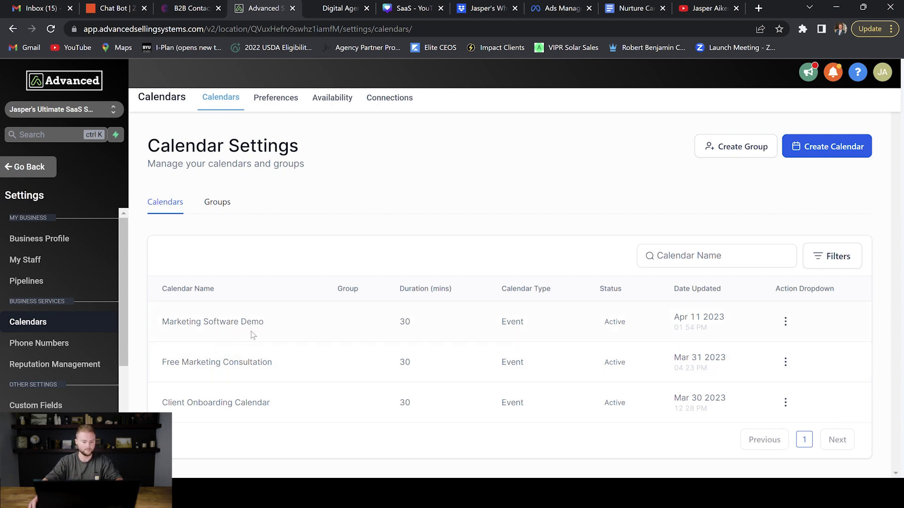
# Step: Copy the scheduling link of the Free Marketing Consultation calendar and reopen the Recipe- Fast Three (Marketing Survey) workflow
pyautogui.click(789, 362)
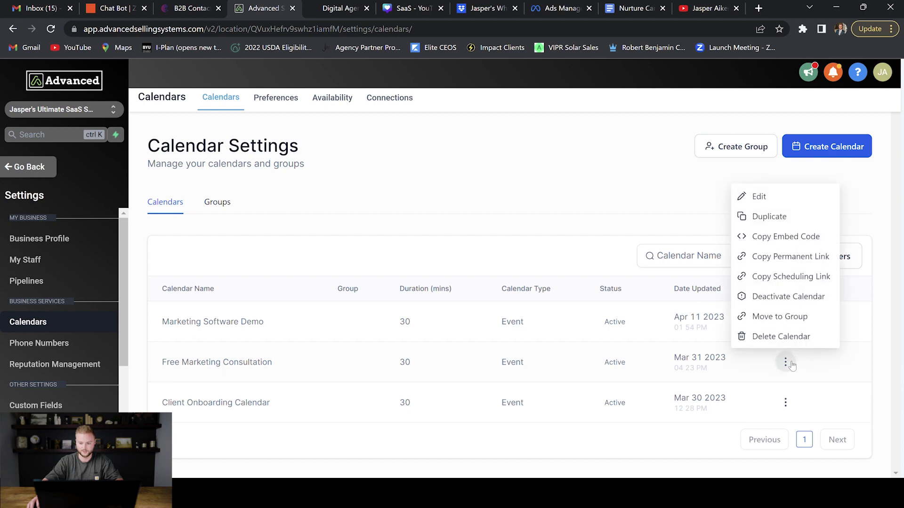
pyautogui.click(780, 278)
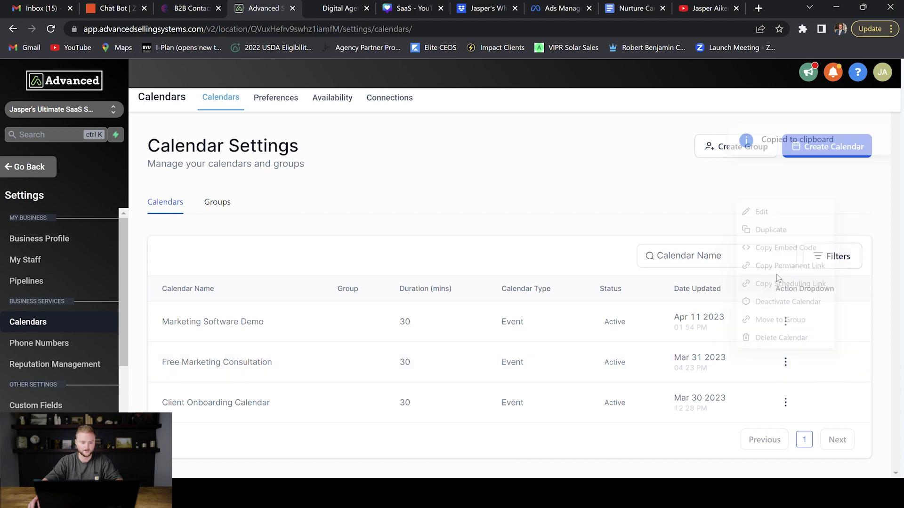
pyautogui.click(44, 167)
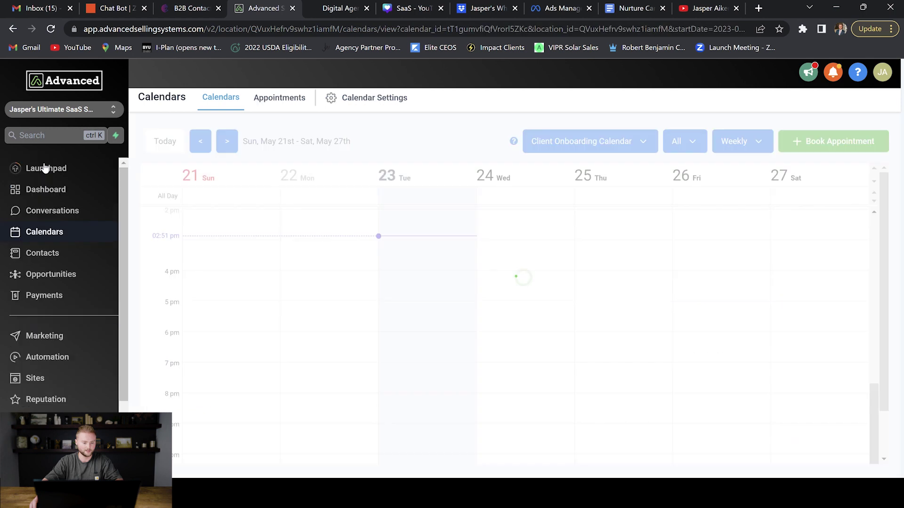
pyautogui.click(70, 357)
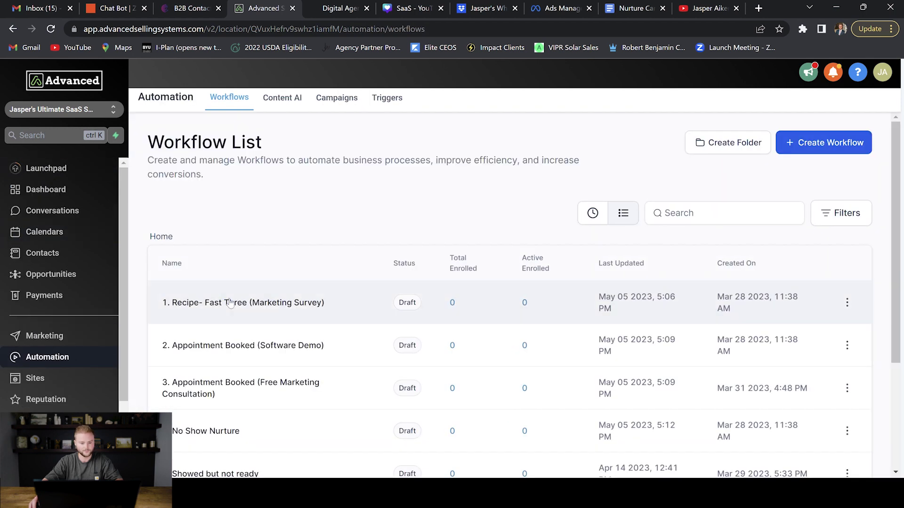
pyautogui.click(227, 302)
# Step: Replace the calendar link placeholder in the first Offer Claim Confirmation Email with the copied Free Marketing Consultation scheduling link
pyautogui.scroll(-5, 426, 290)
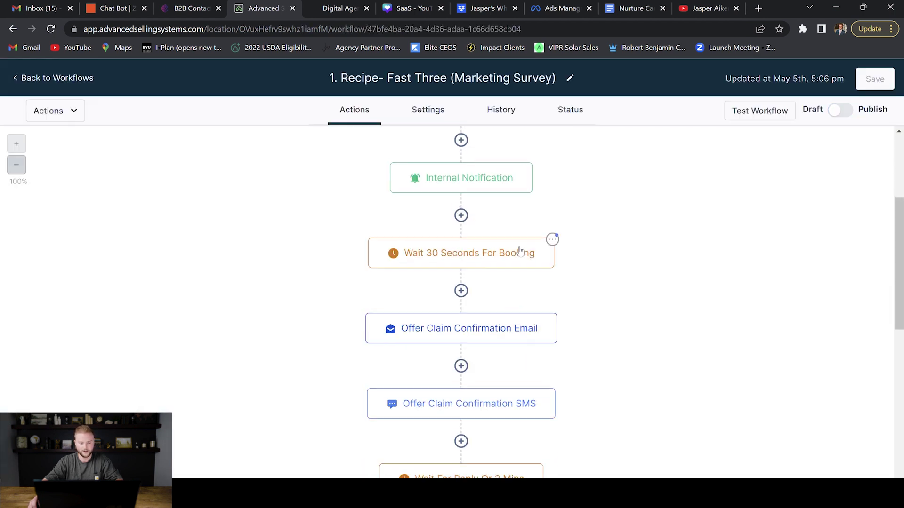
pyautogui.click(511, 232)
pyautogui.scroll(-7, 766, 308)
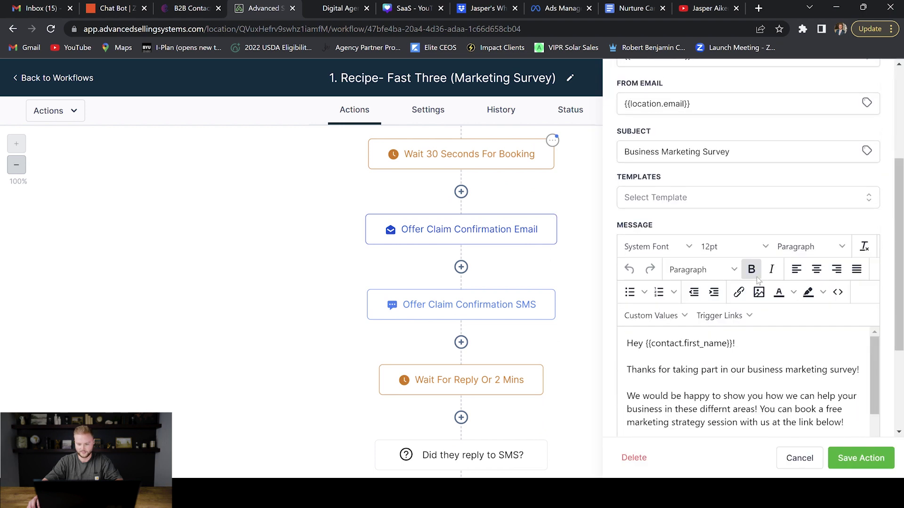
pyautogui.scroll(-2, 670, 250)
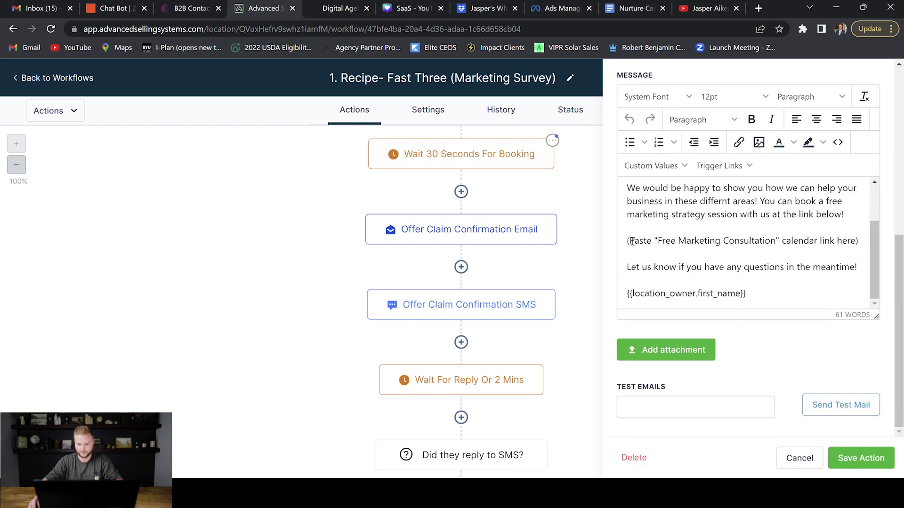
pyautogui.moveTo(627, 238); pyautogui.dragTo(862, 251)
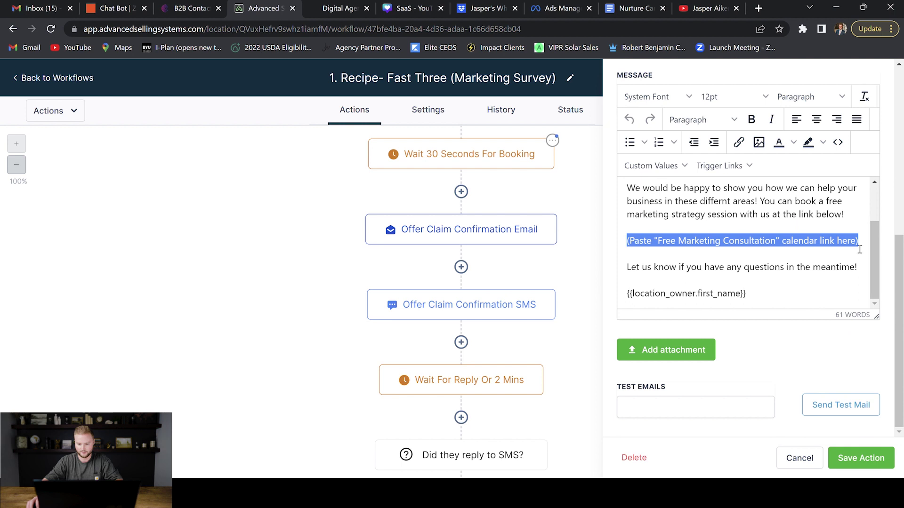
pyautogui.hotkey('ctrl', 'v')
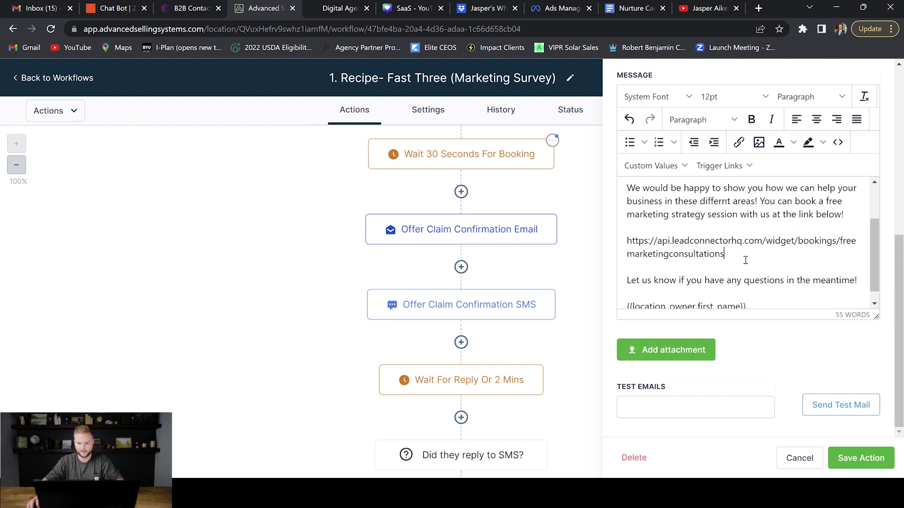
# Step: Turn the pasted URL in the email into a hyperlink to the same booking address with the display text "Book Here"
pyautogui.moveTo(745, 261); pyautogui.dragTo(627, 239)
pyautogui.click(733, 145)
pyautogui.click(398, 219)
pyautogui.hotkey('ctrl', 'v')
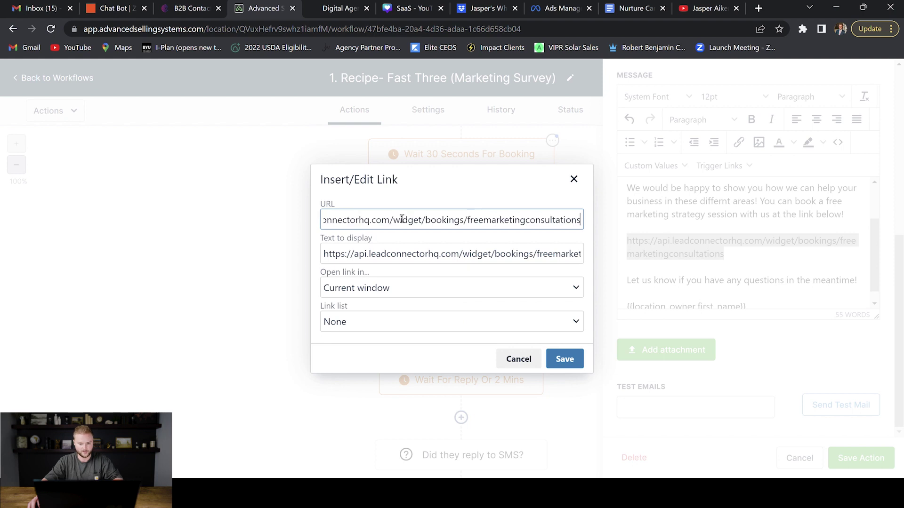
pyautogui.click(451, 250)
pyautogui.tripleClick(425, 263)
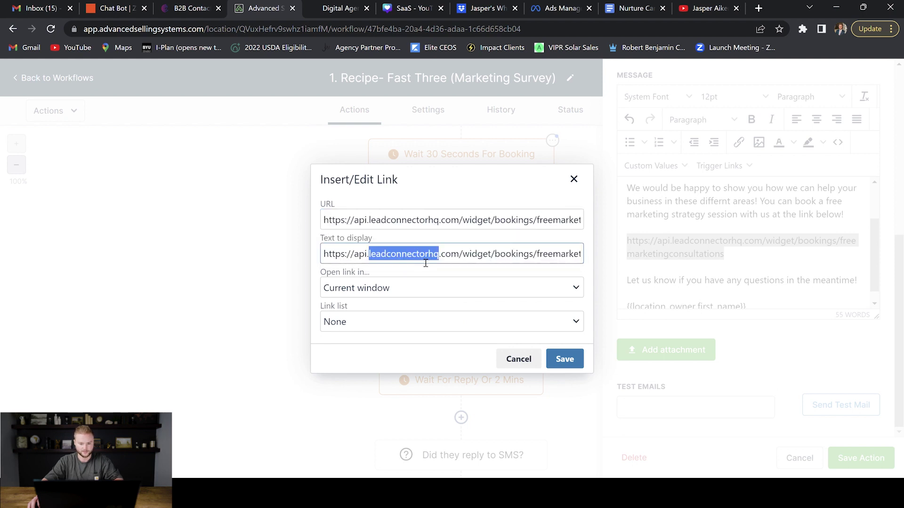
pyautogui.write('Book Here')
pyautogui.click(567, 359)
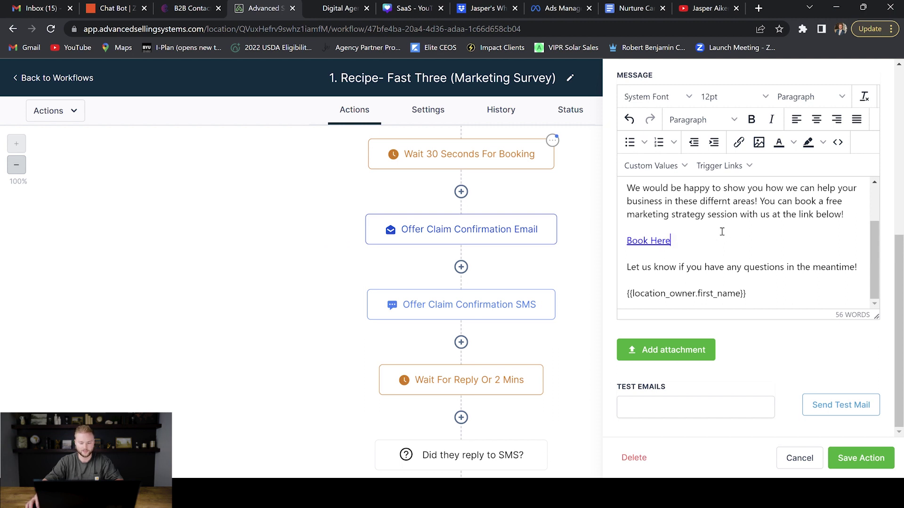
# Step: Replace the calendar link placeholder in the first Offer Claim Confirmation SMS with the copied scheduling link and save the action
pyautogui.click(470, 304)
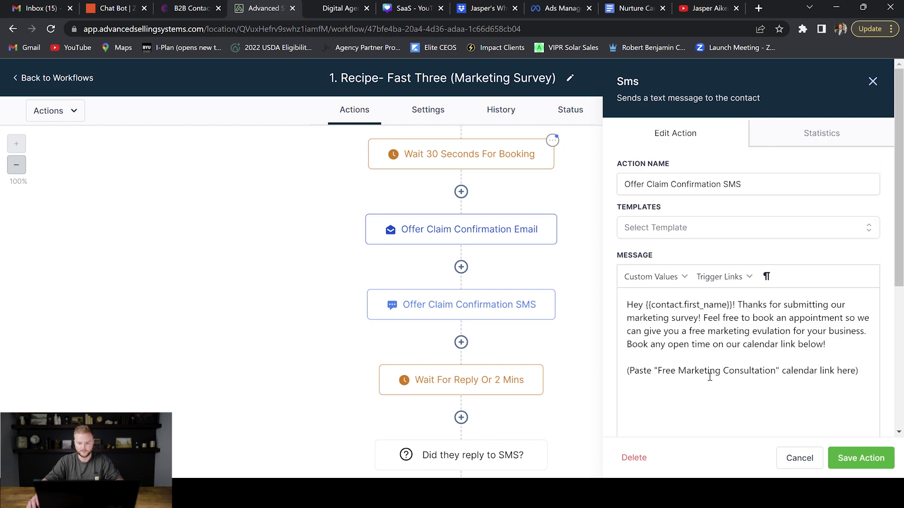
pyautogui.moveTo(627, 373); pyautogui.dragTo(875, 378)
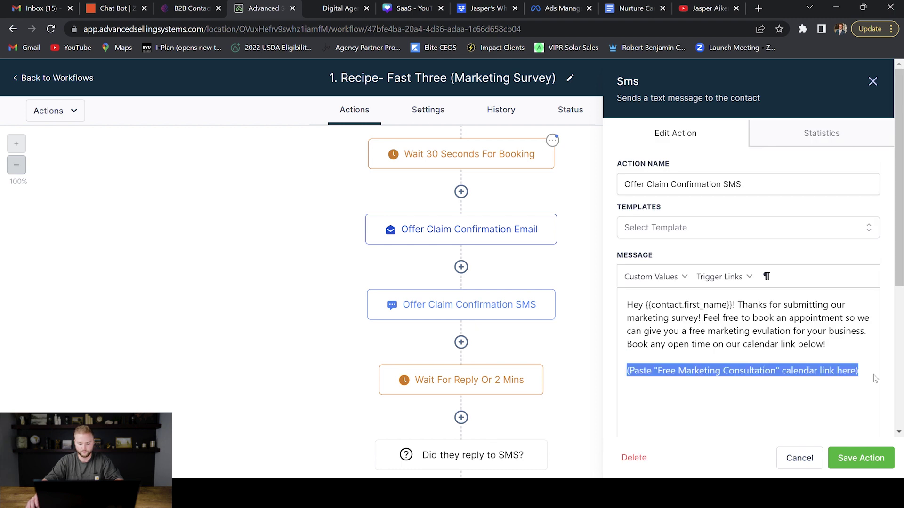
pyautogui.hotkey('ctrl', 'v')
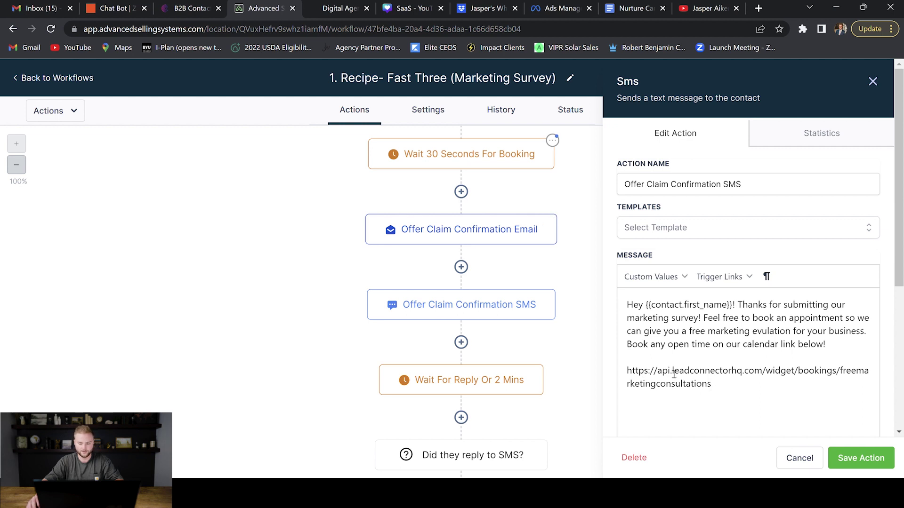
pyautogui.click(860, 456)
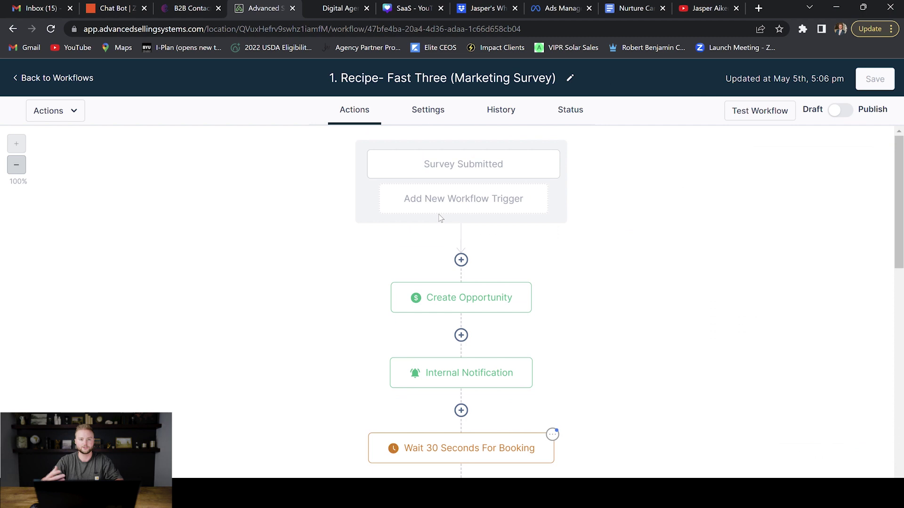
# Step: Open the Appointment Booked (Software Demo) workflow and check its Appointment Status trigger filters against the Book A Demo page's calendar
pyautogui.click(54, 79)
pyautogui.click(215, 346)
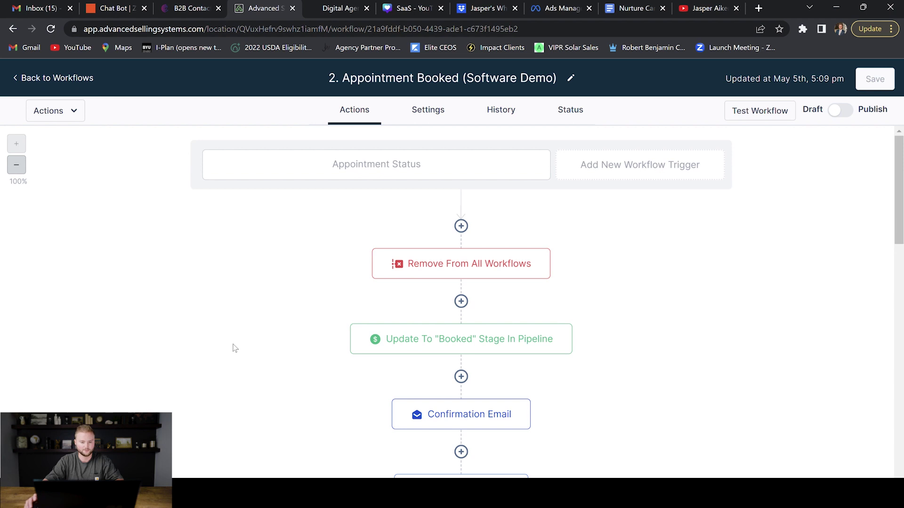
pyautogui.click(340, 5)
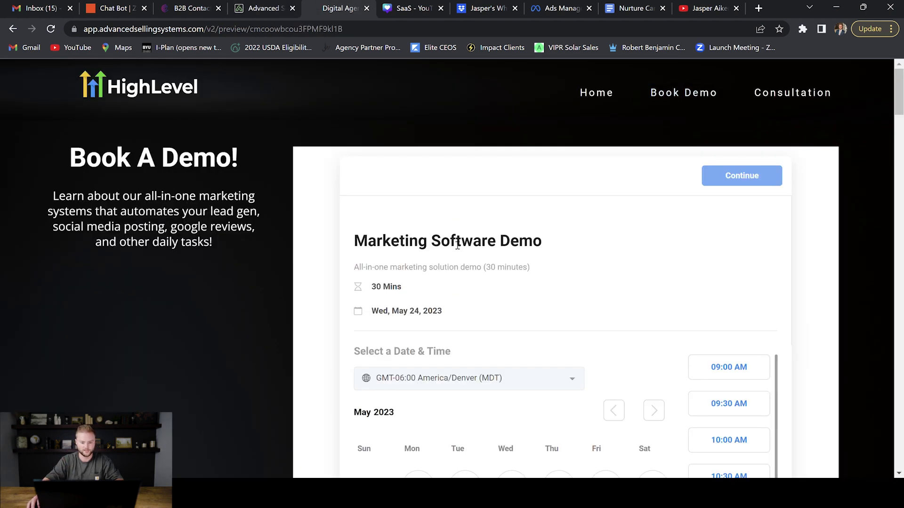
pyautogui.click(270, 4)
pyautogui.click(377, 166)
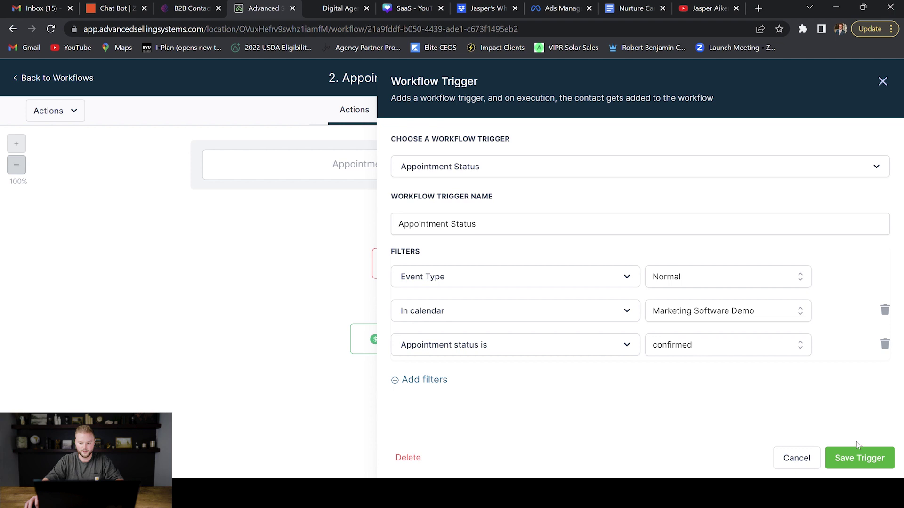
pyautogui.click(796, 459)
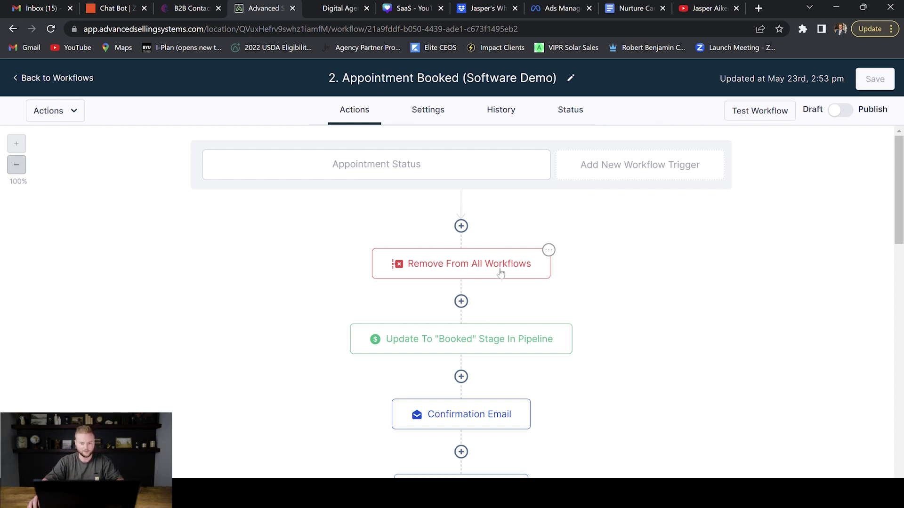
# Step: Inspect the pipeline and stage settings of the Update To "Booked" Stage In Pipeline action
pyautogui.scroll(-1, 499, 271)
pyautogui.click(471, 284)
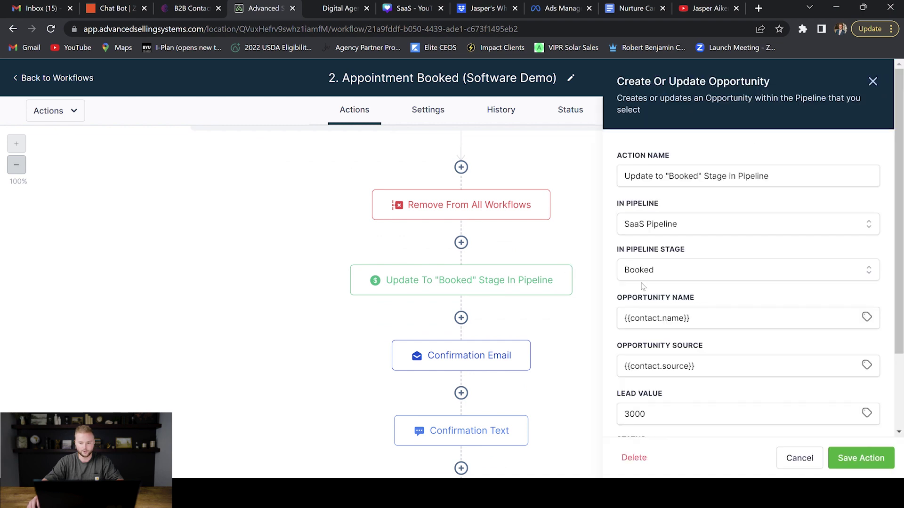
# Step: Close the pipeline action and check the Confirmation Email's message, selecting part of its permanent Zoom meeting link placeholder
pyautogui.click(799, 459)
pyautogui.scroll(-1, 527, 282)
pyautogui.click(460, 306)
pyautogui.scroll(-5, 744, 238)
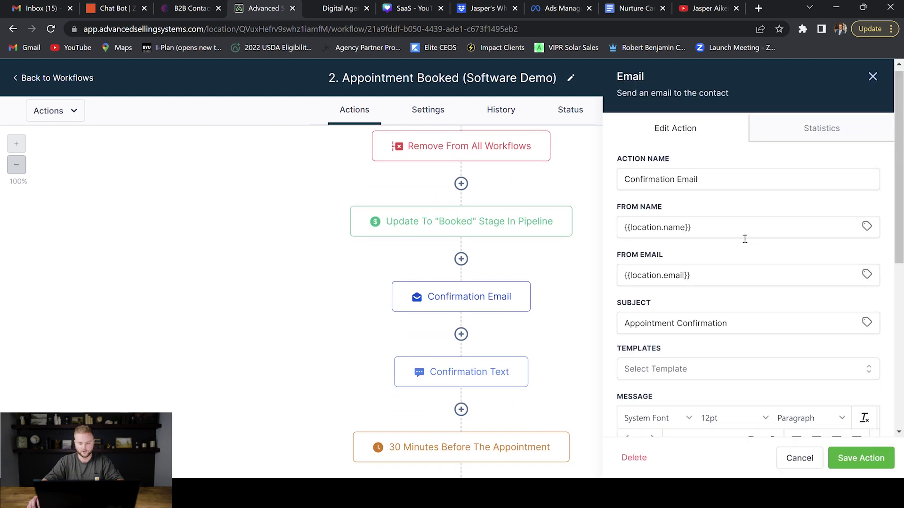
pyautogui.scroll(-1, 704, 306)
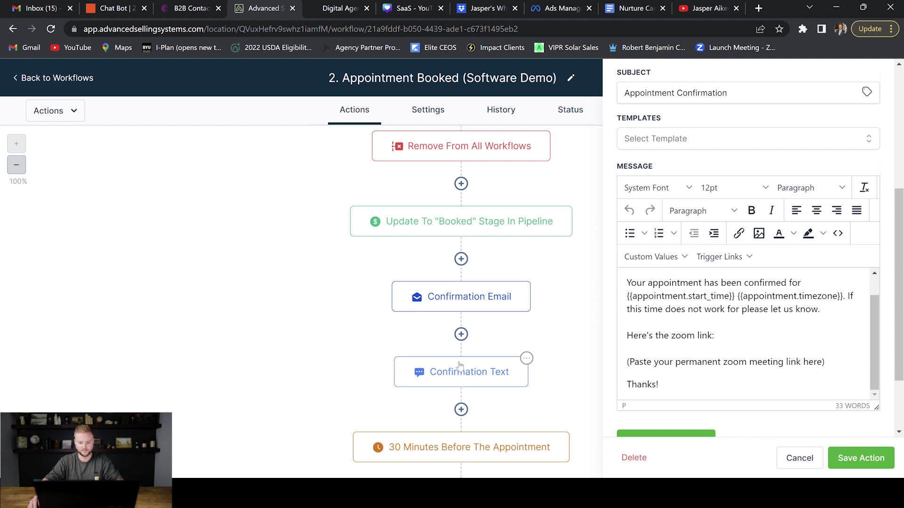
pyautogui.moveTo(632, 365)
pyautogui.mouseDown()
pyautogui.moveTo(821, 361)
pyautogui.moveTo(631, 366)
pyautogui.mouseUp()
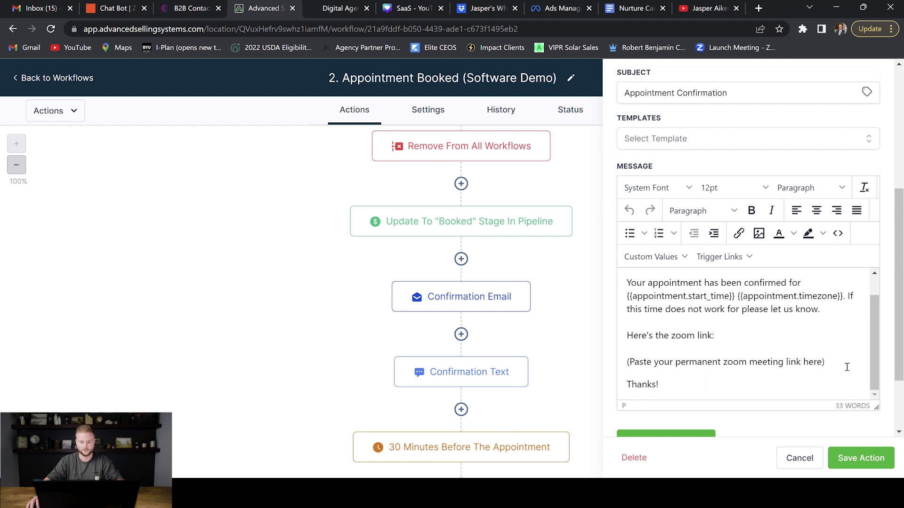
pyautogui.moveTo(846, 367); pyautogui.dragTo(723, 364)
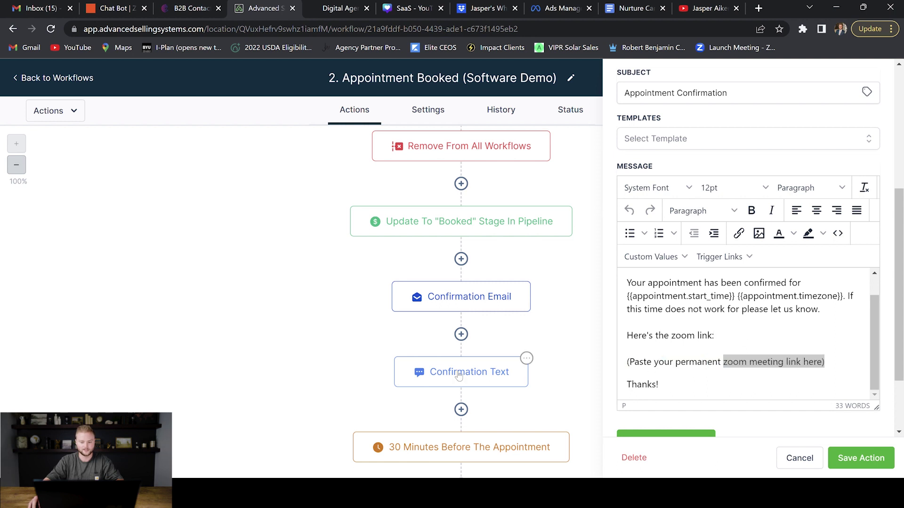
# Step: Check the Confirmation Text's message, select its permanent Zoom meeting link placeholder, and close the action without editing
pyautogui.click(459, 375)
pyautogui.scroll(-1, 735, 324)
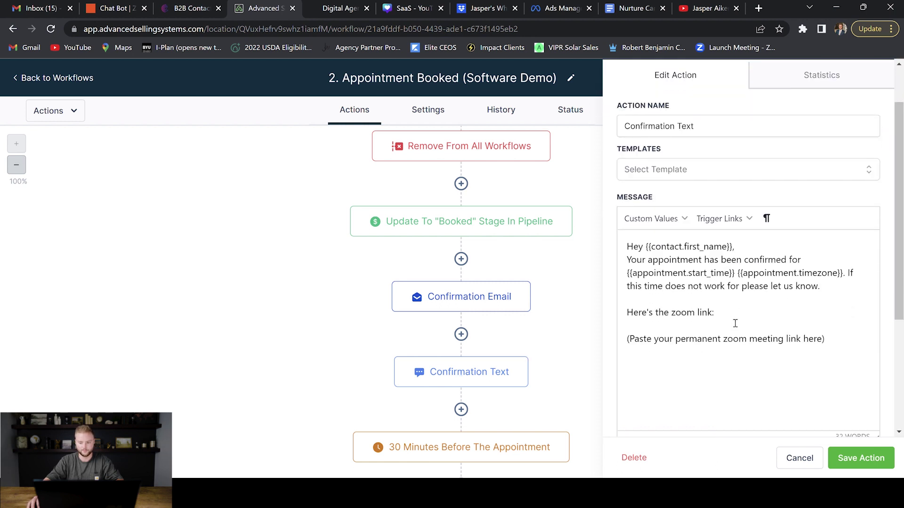
pyautogui.moveTo(834, 338); pyautogui.dragTo(622, 344)
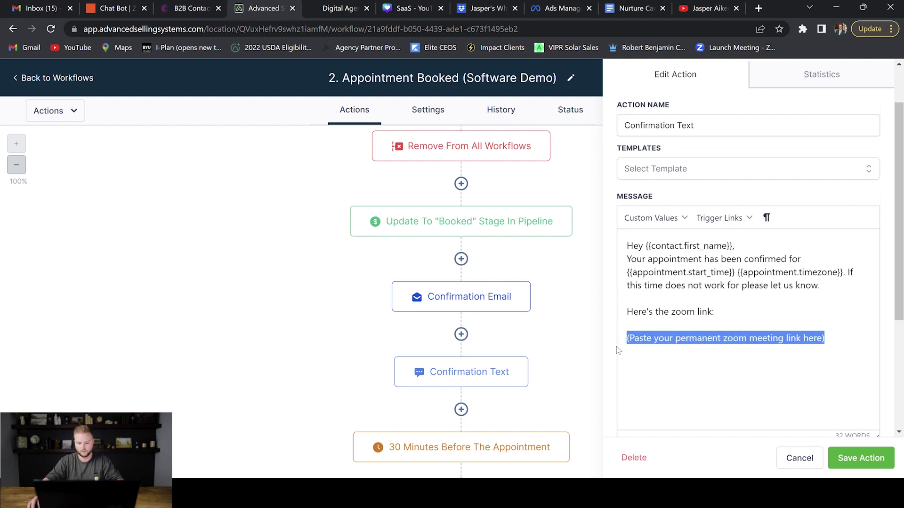
pyautogui.click(583, 343)
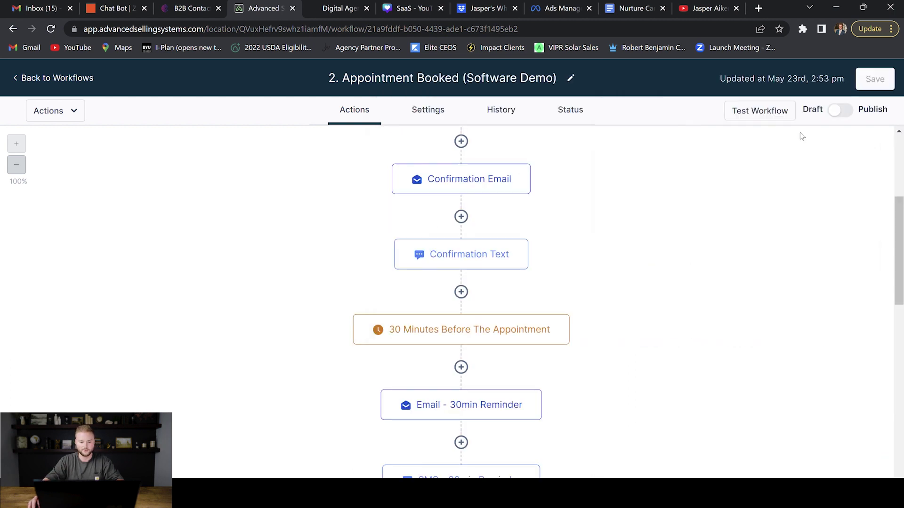
# Step: Inspect the timing settings of the 30 Minutes Before The Appointment wait action and close it unchanged
pyautogui.click(476, 331)
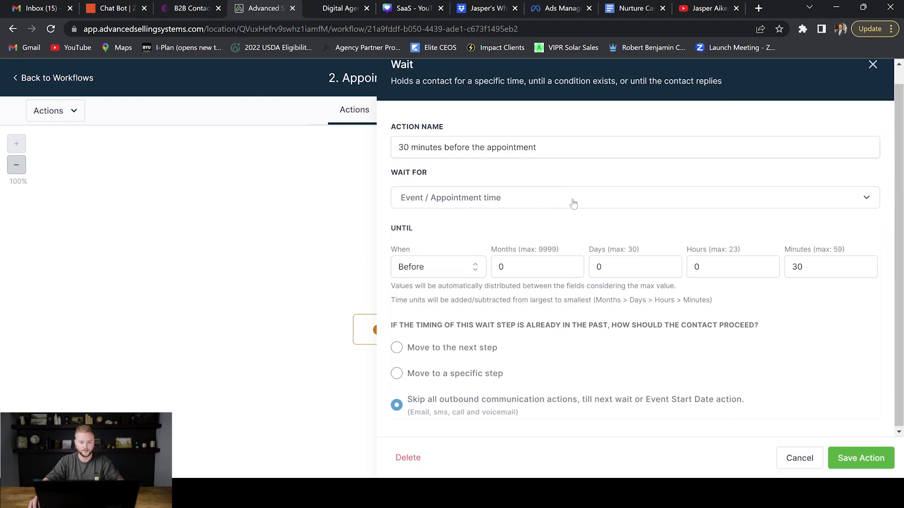
pyautogui.click(798, 454)
pyautogui.scroll(-3, 753, 424)
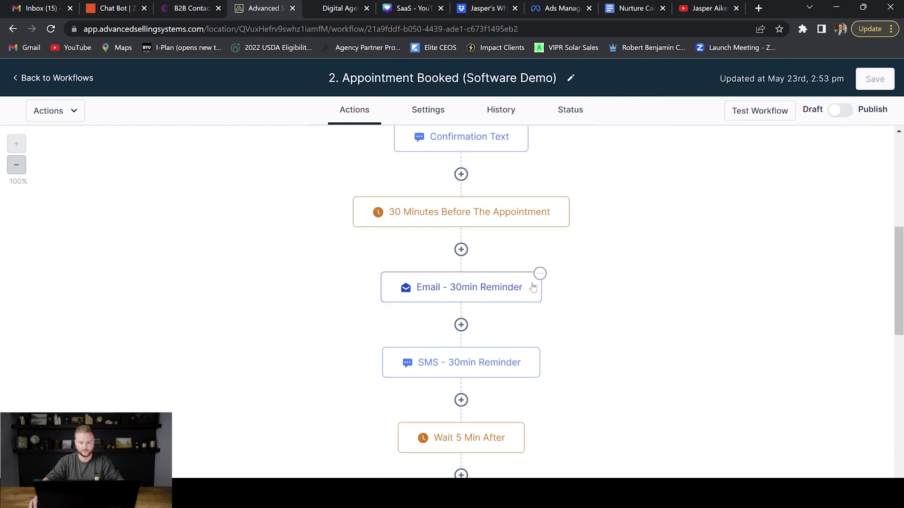
# Step: Review the messages and Zoom link placeholders in the 30min Reminder email and SMS, and close without editing
pyautogui.click(479, 296)
pyautogui.scroll(-5, 707, 267)
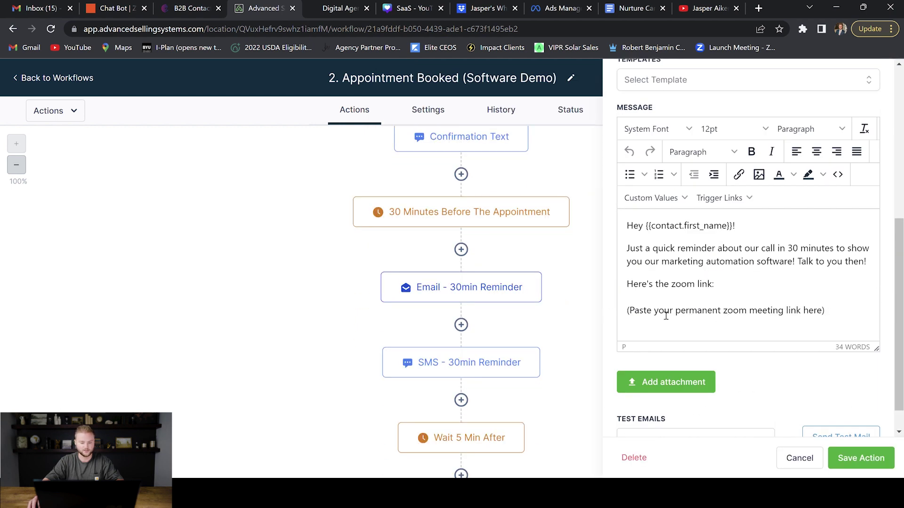
pyautogui.scroll(-1, 673, 297)
pyautogui.click(465, 372)
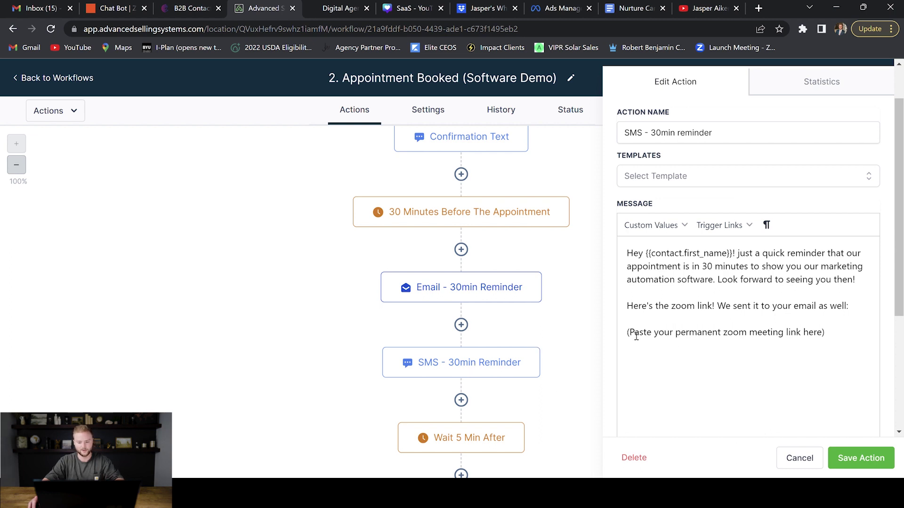
pyautogui.click(798, 458)
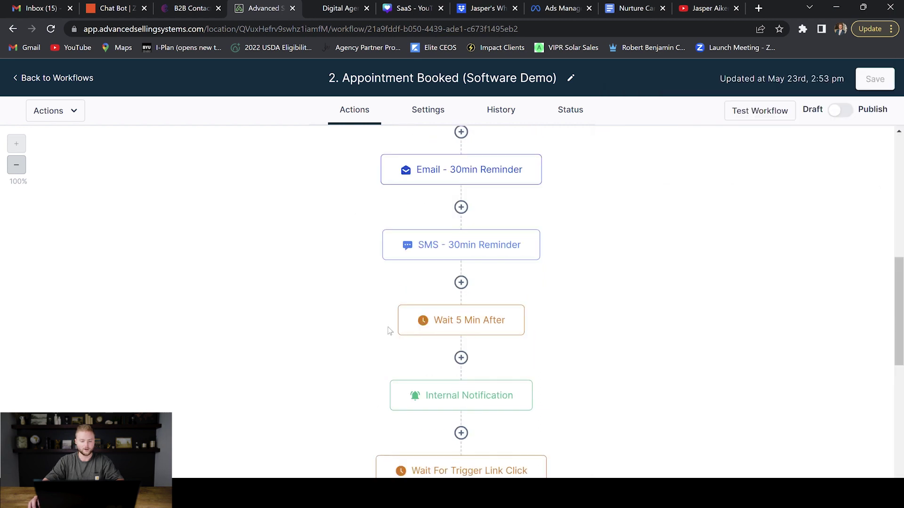
# Step: Inspect the timing settings of the Wait 5 Min After action and close it unchanged
pyautogui.click(470, 325)
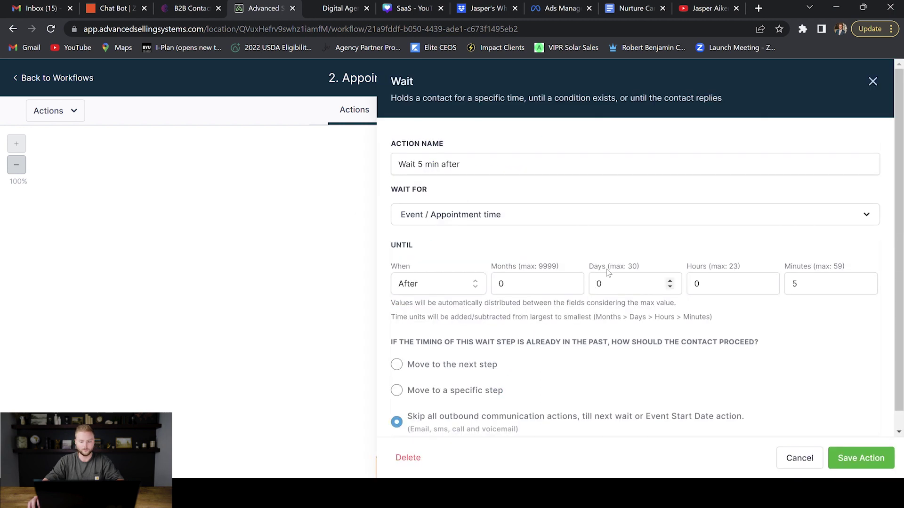
pyautogui.click(812, 459)
pyautogui.scroll(-3, 616, 226)
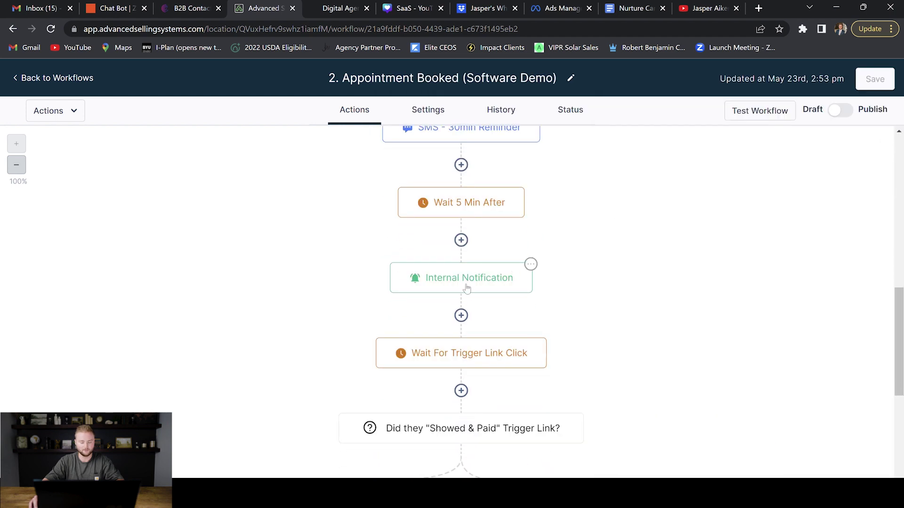
# Step: Read through the Internal Notification's recipient settings and its appointment follow-up message with the trigger links, then close it
pyautogui.click(466, 288)
pyautogui.scroll(-3, 713, 282)
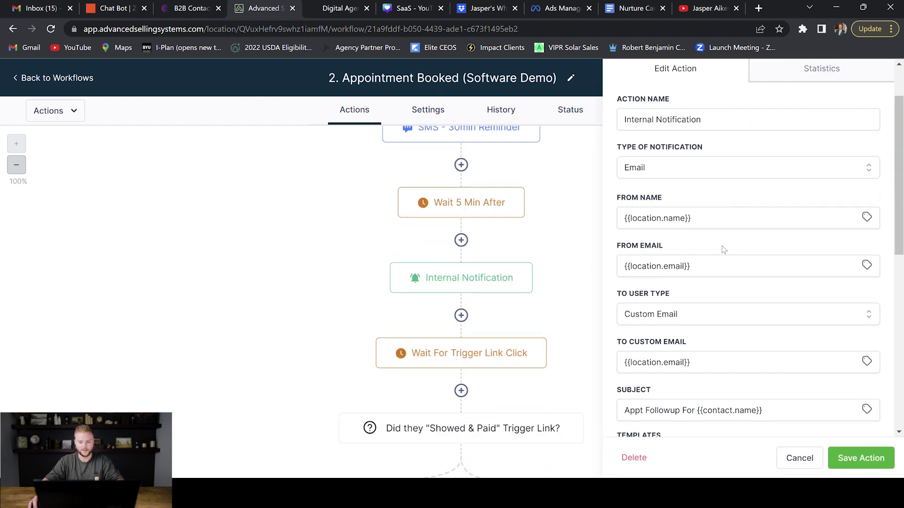
pyautogui.scroll(-8, 733, 213)
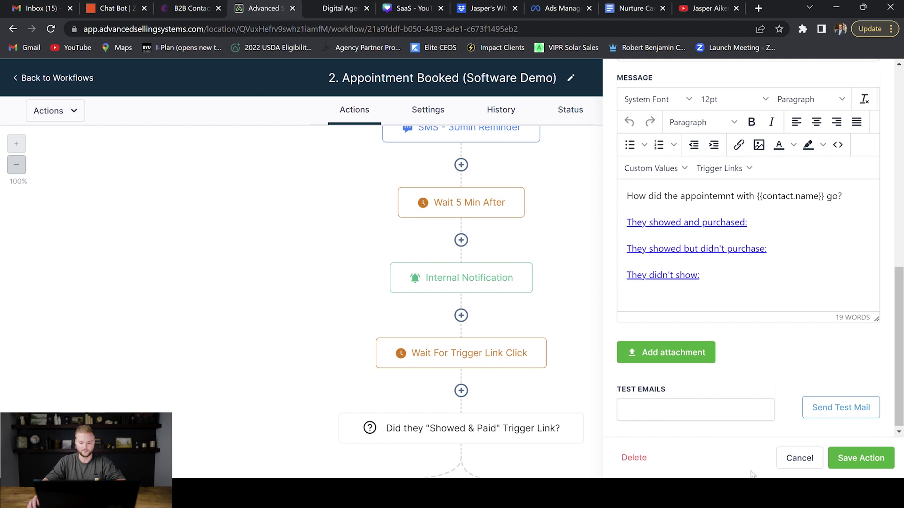
pyautogui.click(799, 459)
pyautogui.scroll(-3, 547, 230)
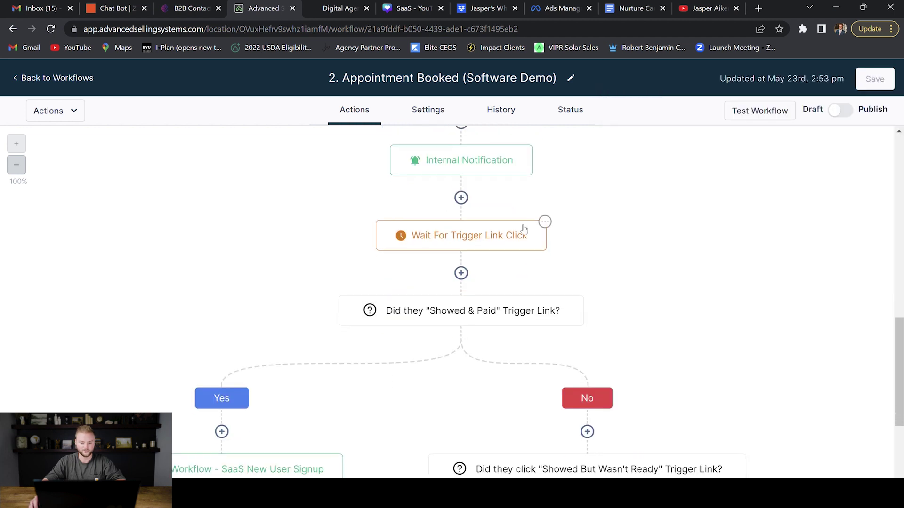
# Step: Reopen the Internal Notification to recheck its three appointment outcome links and close it without changes
pyautogui.scroll(1, 470, 240)
pyautogui.click(471, 229)
pyautogui.scroll(-5, 708, 330)
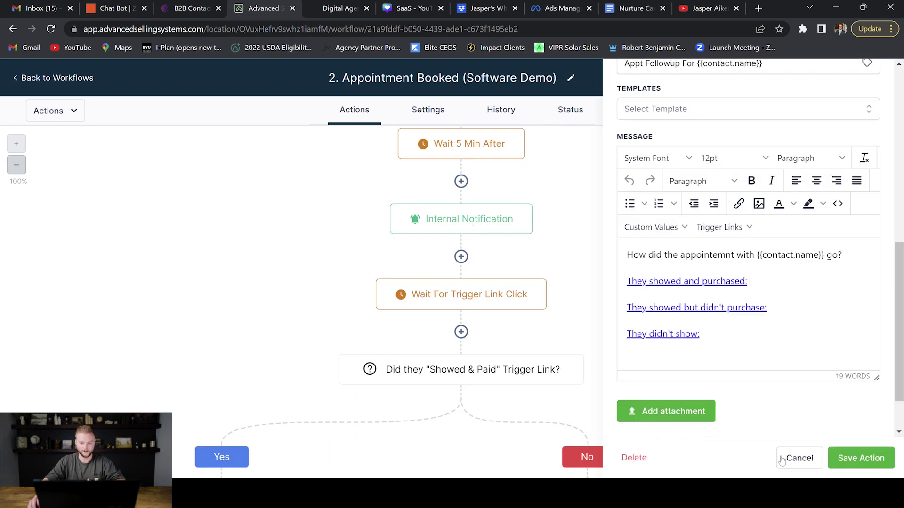
pyautogui.click(799, 458)
# Step: Examine the Yes and No branches for the "Showed & Paid", "Showed But Wasn't Ready" and "No Show" trigger links
pyautogui.scroll(-4, 549, 207)
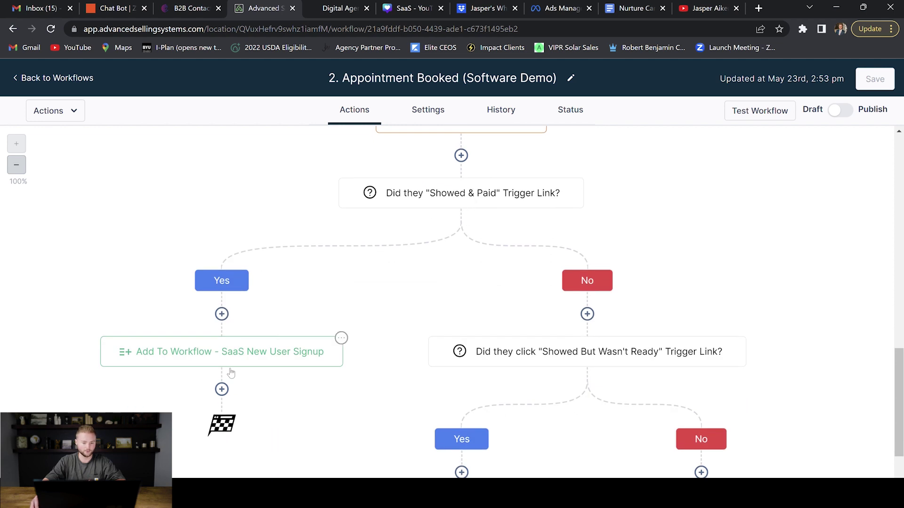
pyautogui.scroll(-3, 524, 185)
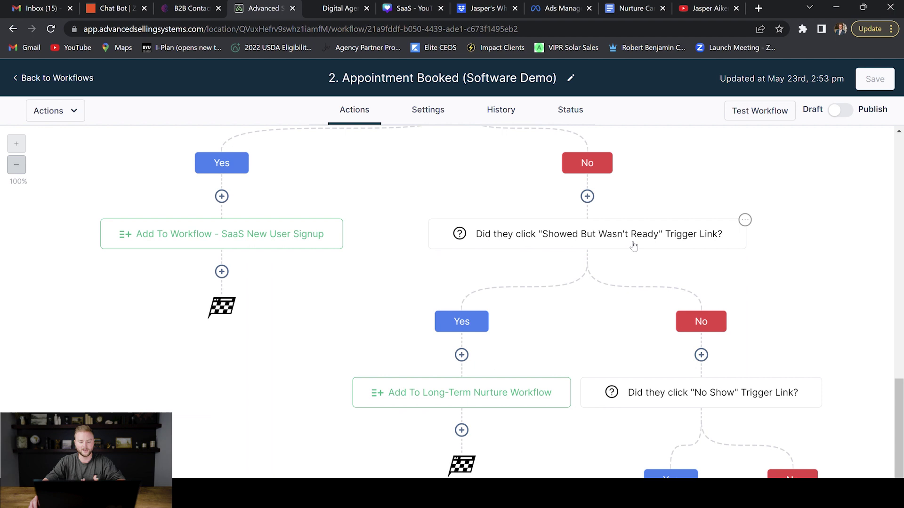
pyautogui.scroll(-2, 587, 185)
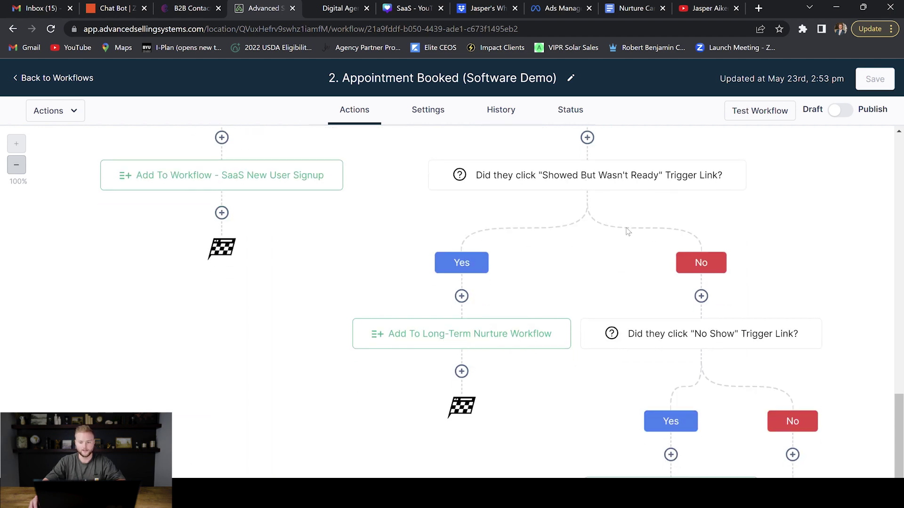
pyautogui.scroll(-3, 643, 184)
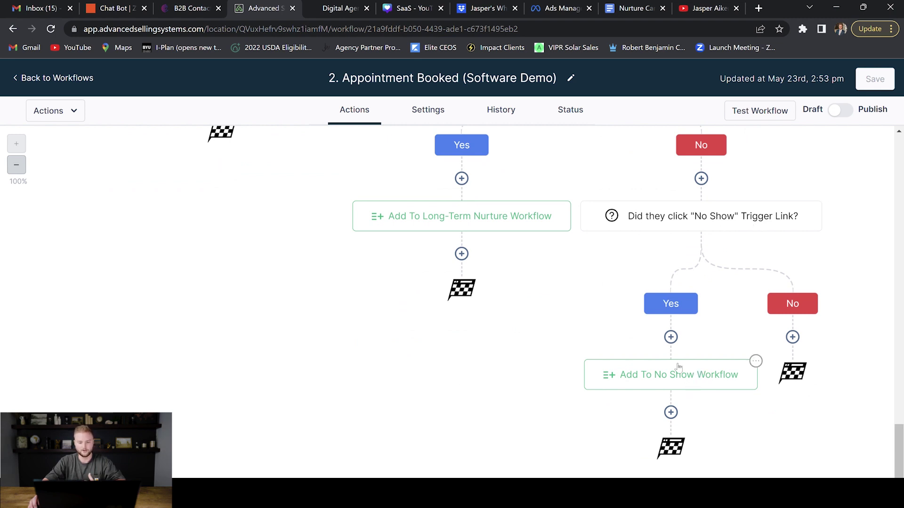
pyautogui.scroll(3, 645, 332)
pyautogui.scroll(8, 528, 360)
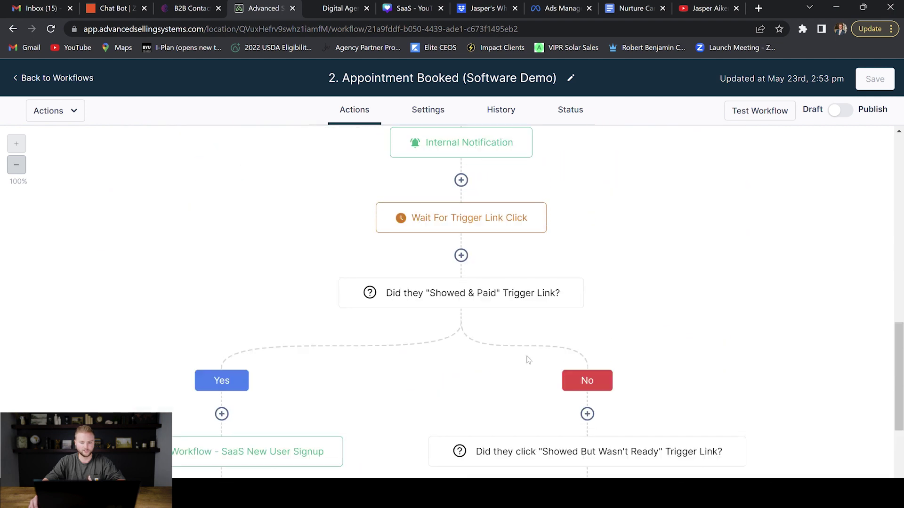
pyautogui.scroll(1, 578, 327)
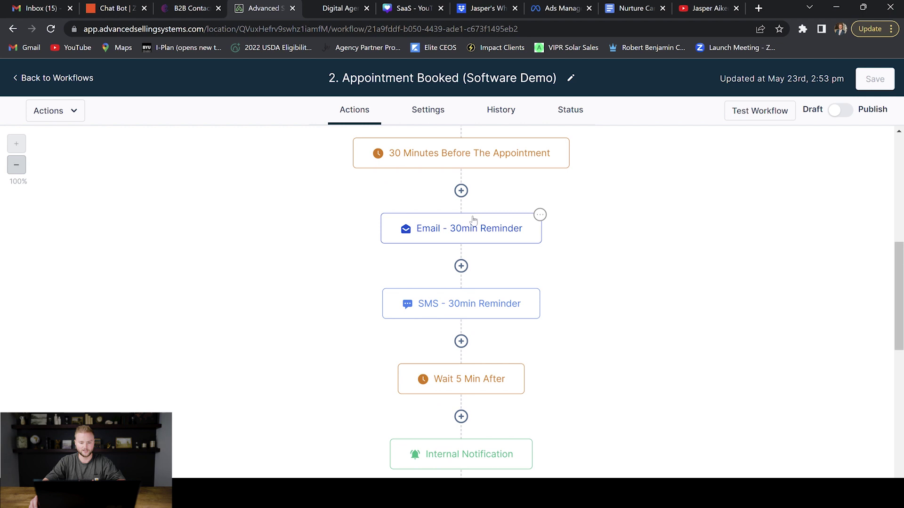
pyautogui.scroll(-2, 645, 246)
pyautogui.click(465, 347)
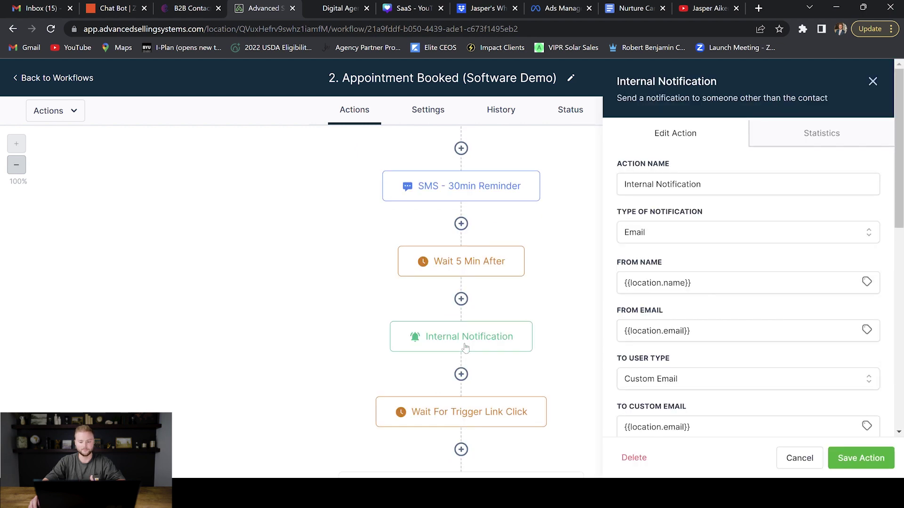
pyautogui.scroll(-6, 699, 246)
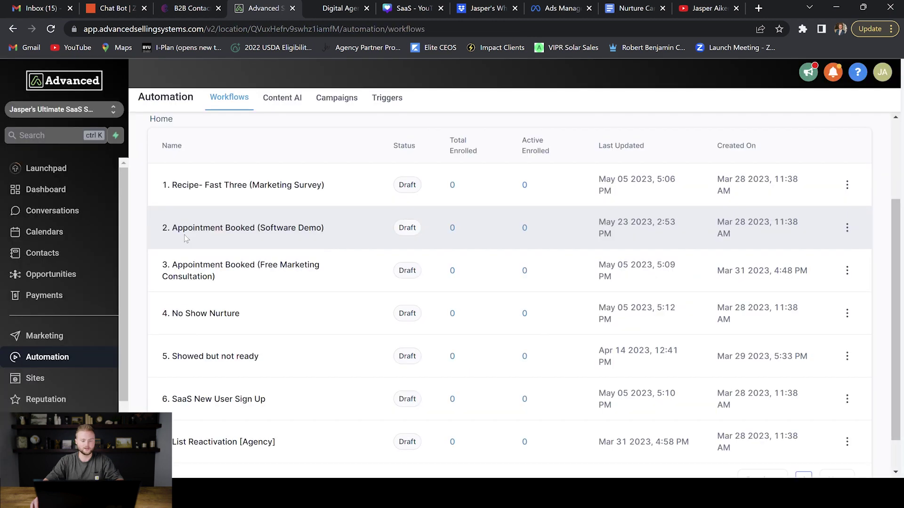
# Step: Open the Appointment Booked (Free Marketing Consultation) workflow and review its Confirmation Email message
pyautogui.click(211, 263)
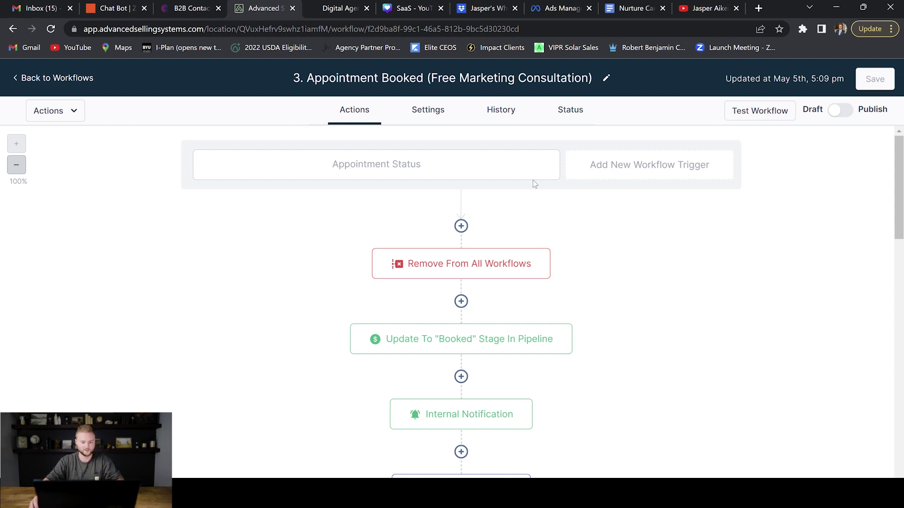
pyautogui.scroll(-4, 545, 178)
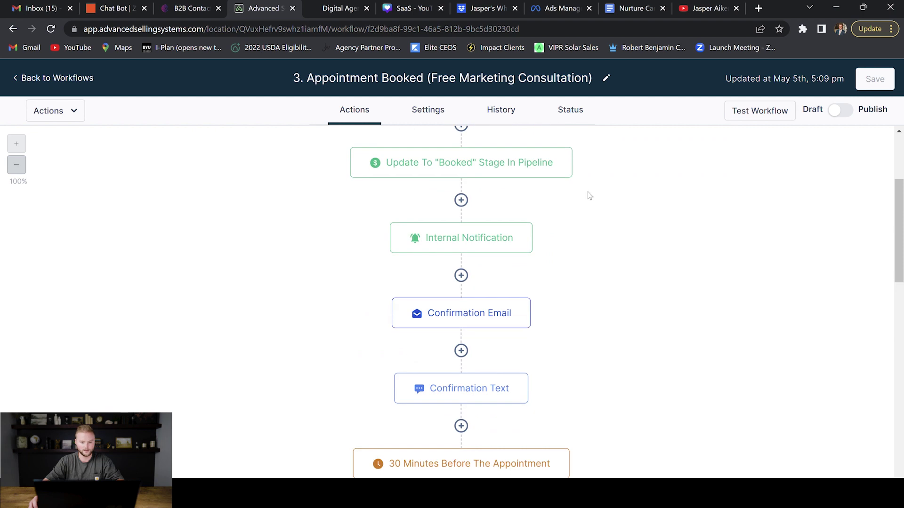
pyautogui.scroll(-1, 588, 191)
pyautogui.click(457, 263)
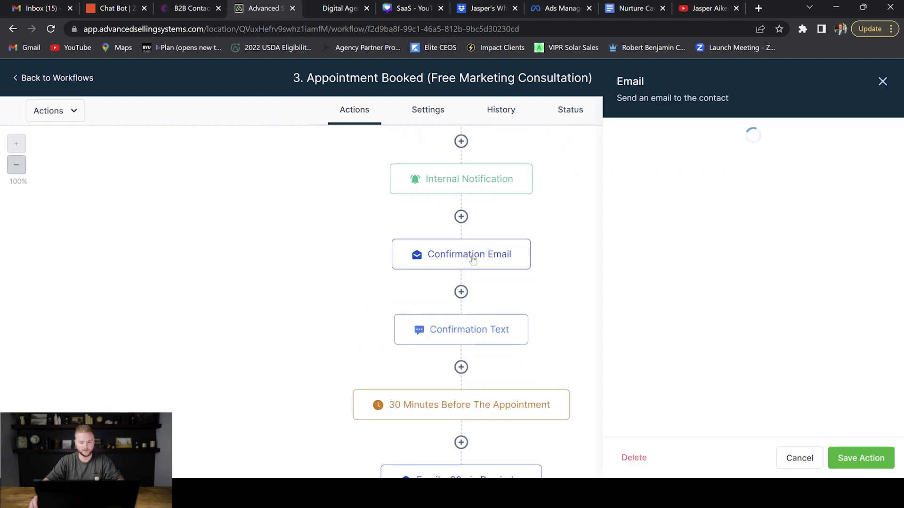
pyautogui.scroll(-6, 748, 289)
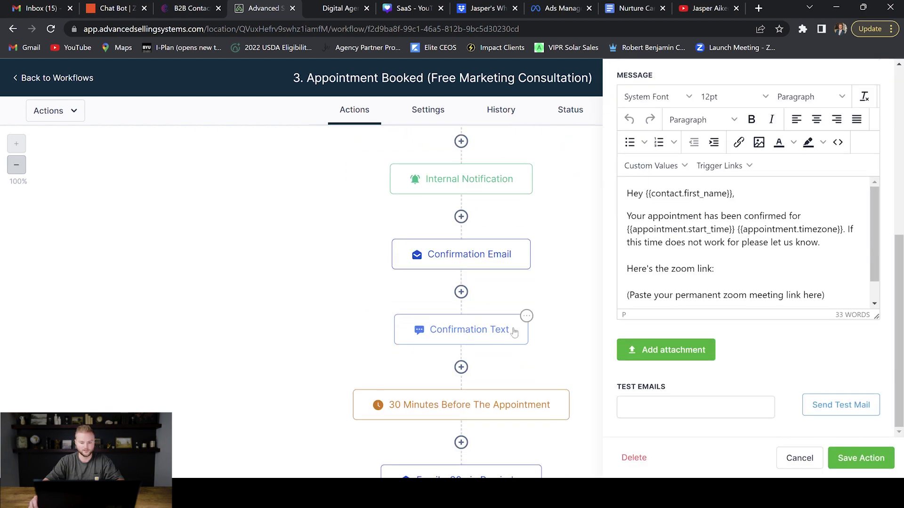
# Step: Check the Zoom link placeholder in the consultation workflow's Confirmation Text and close the action unchanged
pyautogui.click(468, 330)
pyautogui.scroll(-1, 707, 303)
pyautogui.scroll(-2, 708, 303)
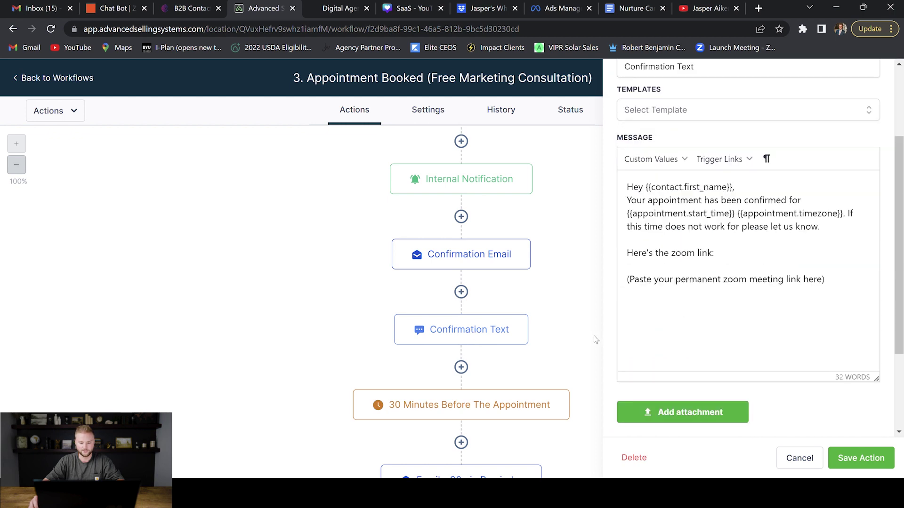
pyautogui.click(786, 460)
# Step: Review the consultation workflow's 30min Reminder email, close it unchanged, and look over the follow-up actions below it
pyautogui.scroll(-5, 564, 306)
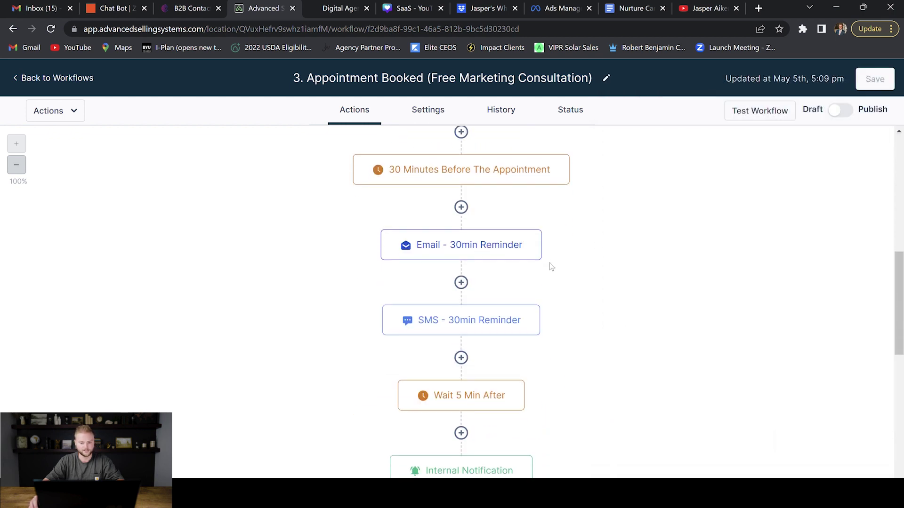
pyautogui.click(496, 255)
pyautogui.scroll(-6, 739, 309)
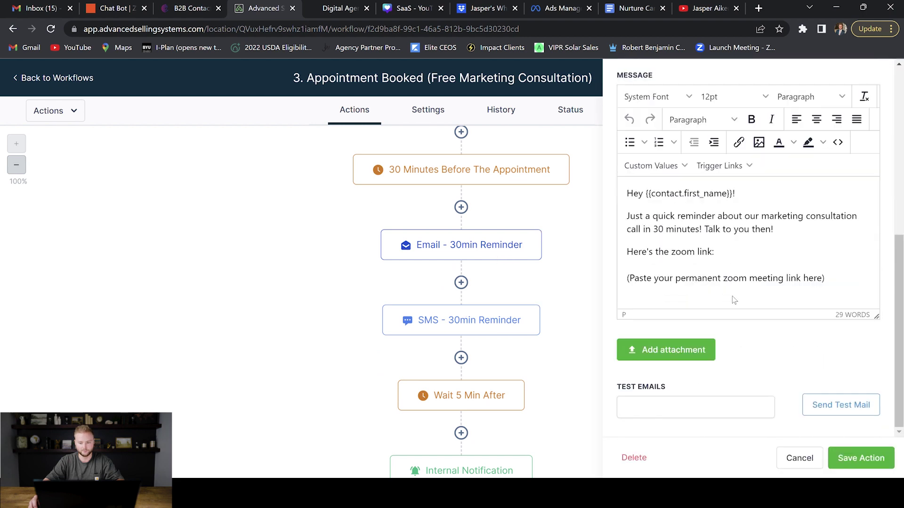
pyautogui.click(798, 458)
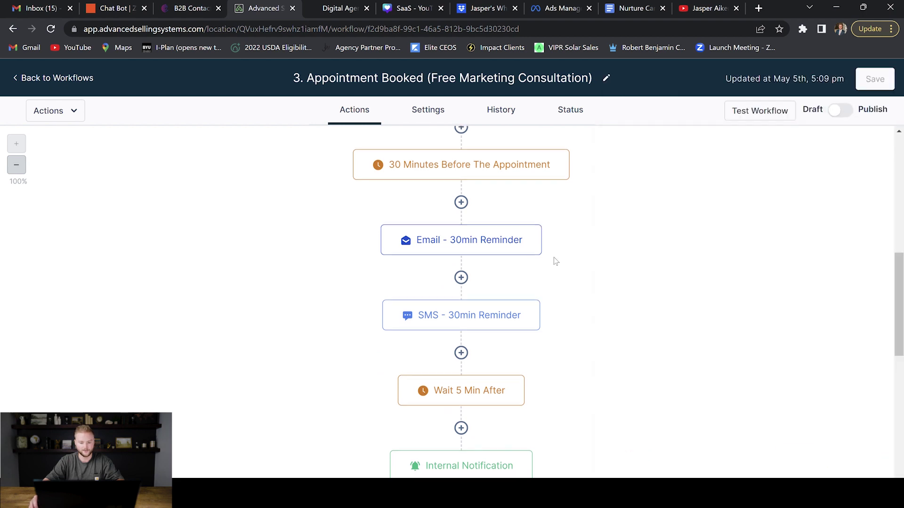
pyautogui.scroll(-4, 565, 244)
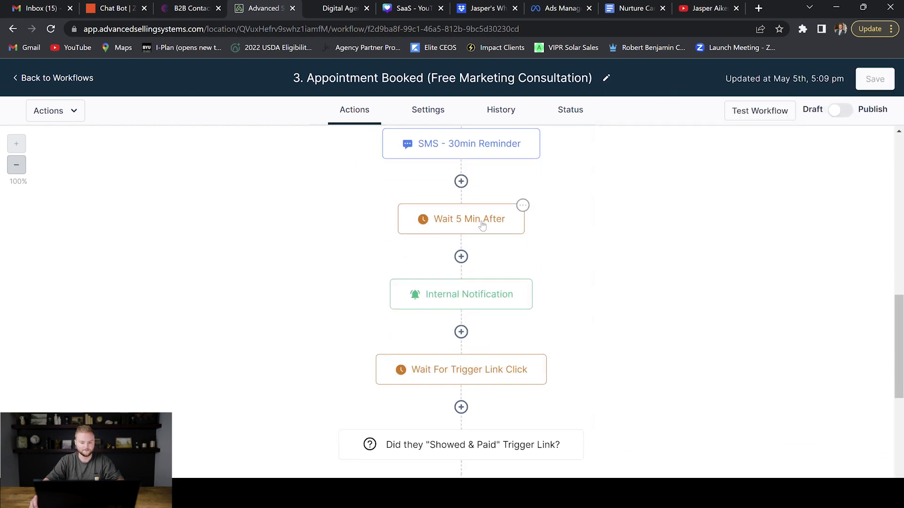
# Step: Review the consultation workflow's Internal Notification email with its trigger links and close the action unchanged
pyautogui.click(471, 297)
pyautogui.scroll(-2, 734, 200)
pyautogui.moveTo(898, 139); pyautogui.dragTo(898, 281)
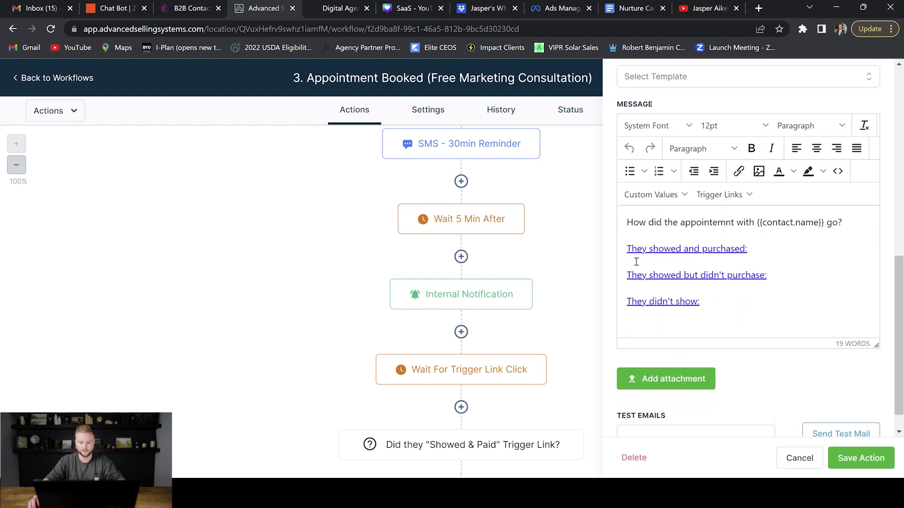
pyautogui.click(800, 458)
# Step: Look over the consultation workflow's trigger link branches down to the "No Show" branch and return to the workflows list
pyautogui.scroll(-6, 476, 222)
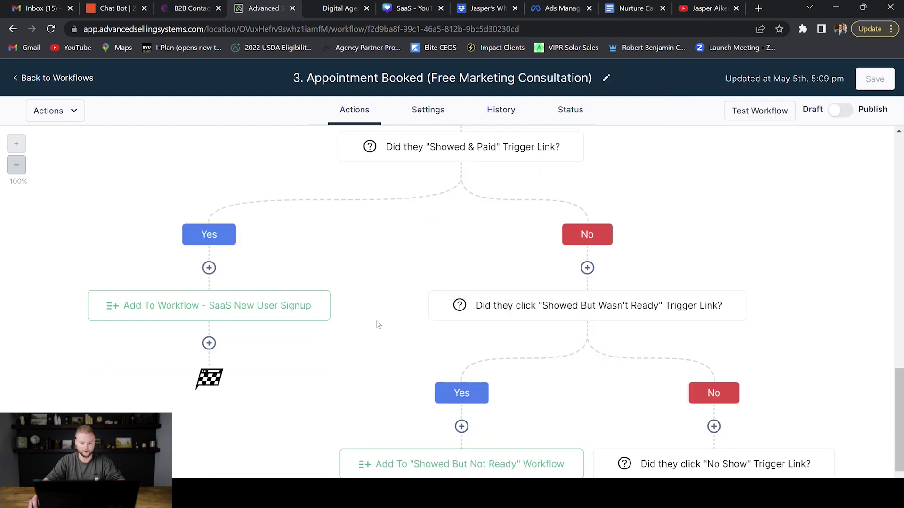
pyautogui.scroll(-2, 727, 247)
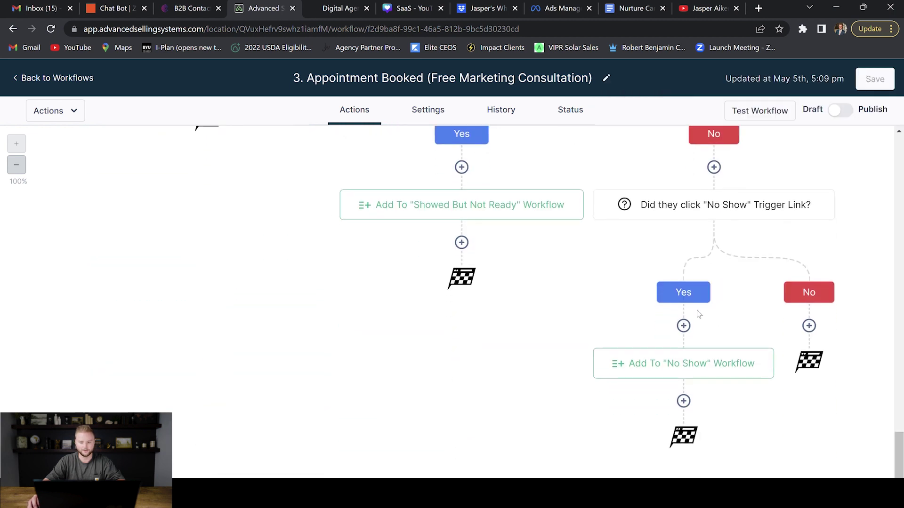
pyautogui.scroll(1, 732, 292)
pyautogui.click(53, 78)
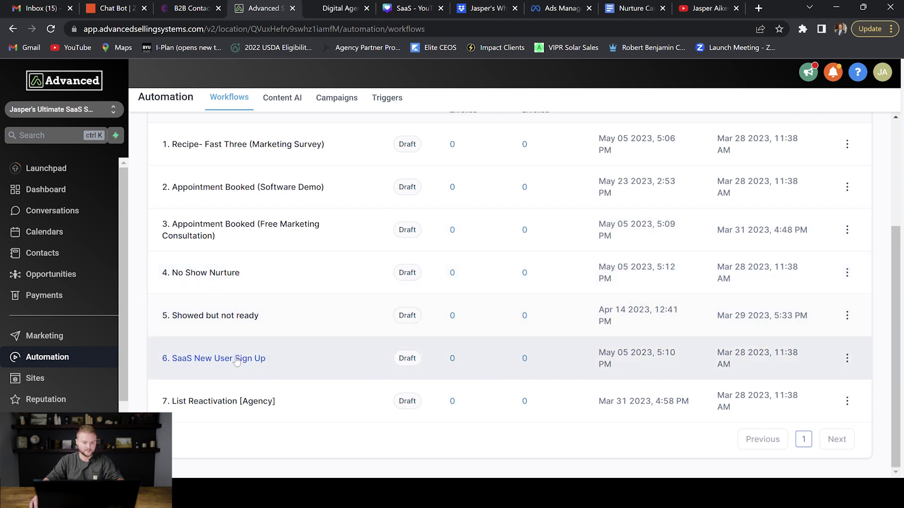
# Step: Open the No Show Nurture workflow, check its Create Or Update Opportunity action, and close the action unchanged
pyautogui.scroll(1, 256, 323)
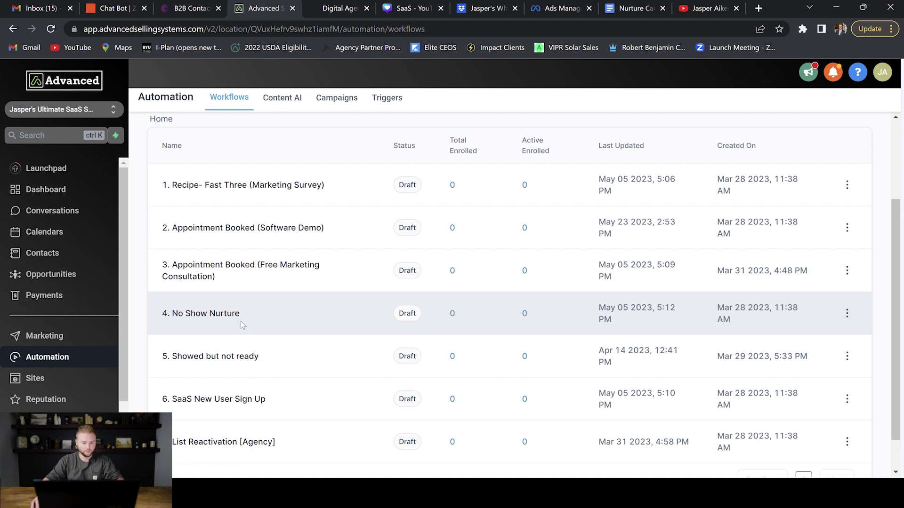
pyautogui.click(241, 325)
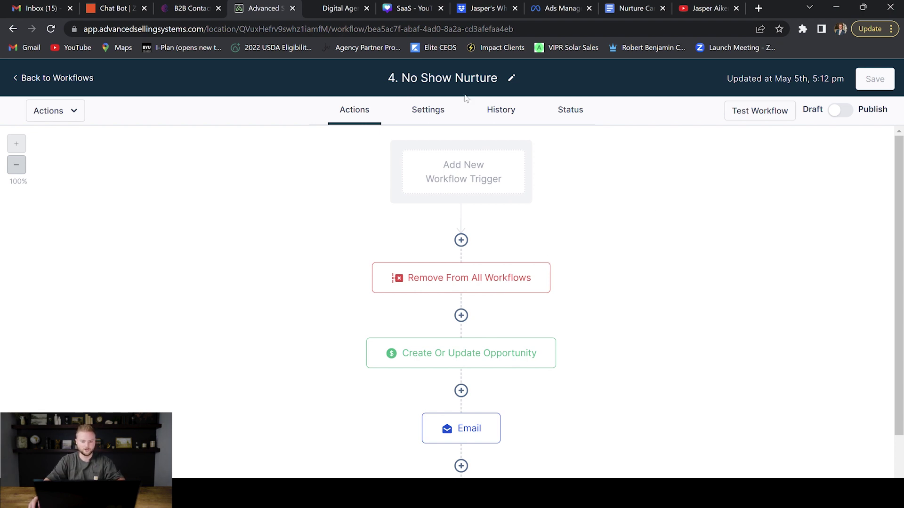
pyautogui.scroll(-1, 614, 197)
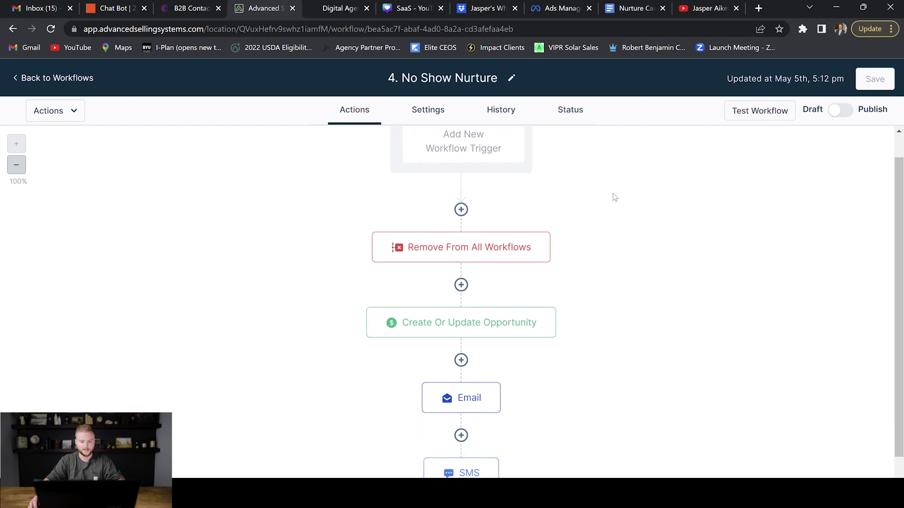
pyautogui.scroll(-1, 615, 196)
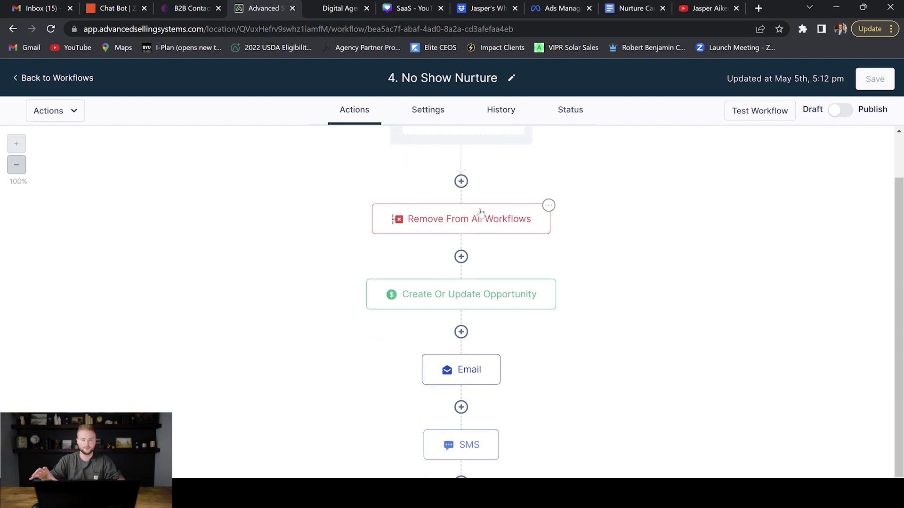
pyautogui.scroll(-2, 641, 202)
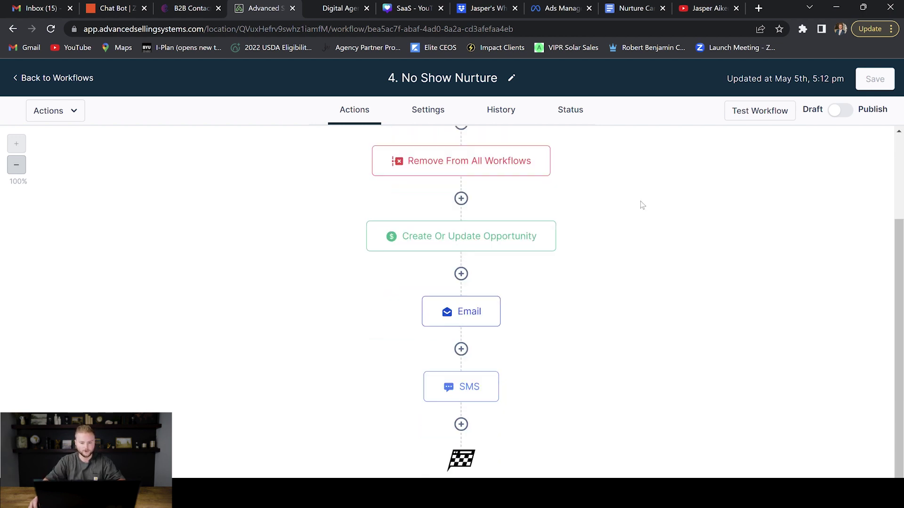
pyautogui.click(461, 237)
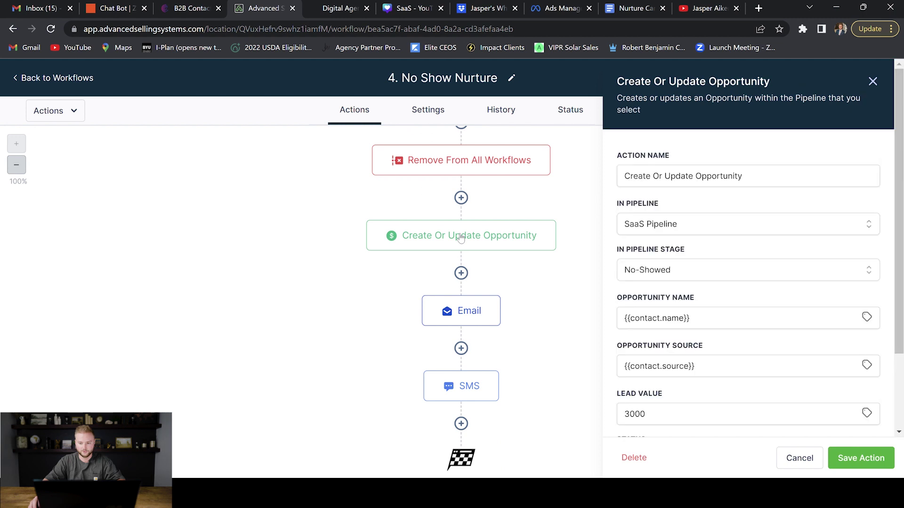
pyautogui.click(789, 454)
# Step: Review the No Show Nurture workflow's Email message through to its calendar link placeholder
pyautogui.scroll(-1, 610, 224)
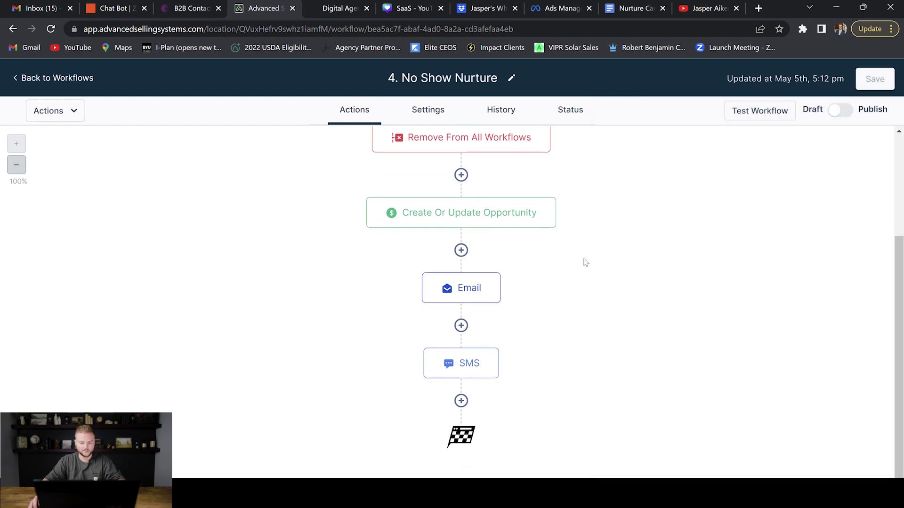
pyautogui.click(471, 294)
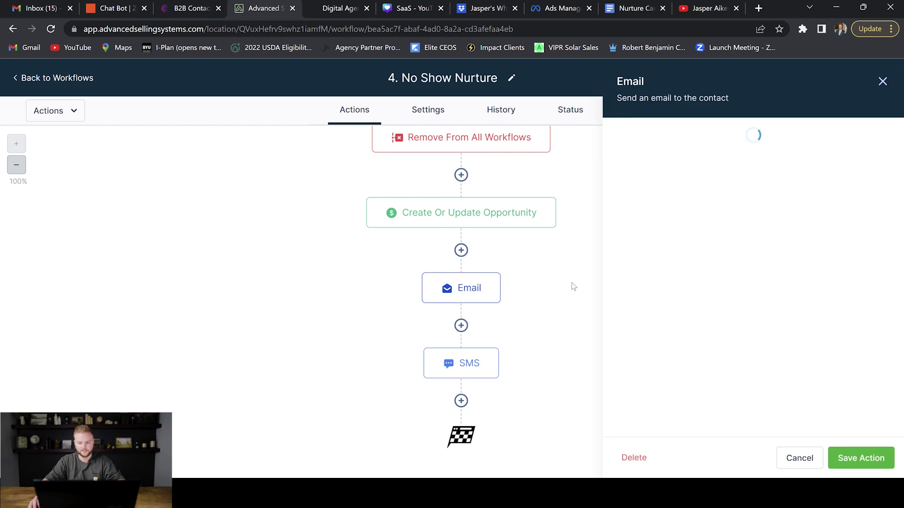
pyautogui.scroll(-8, 724, 258)
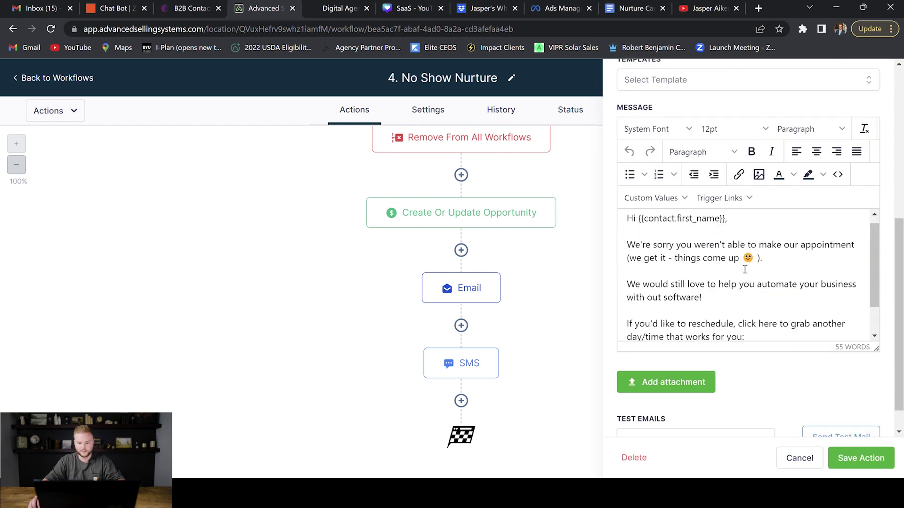
pyautogui.scroll(-2, 745, 270)
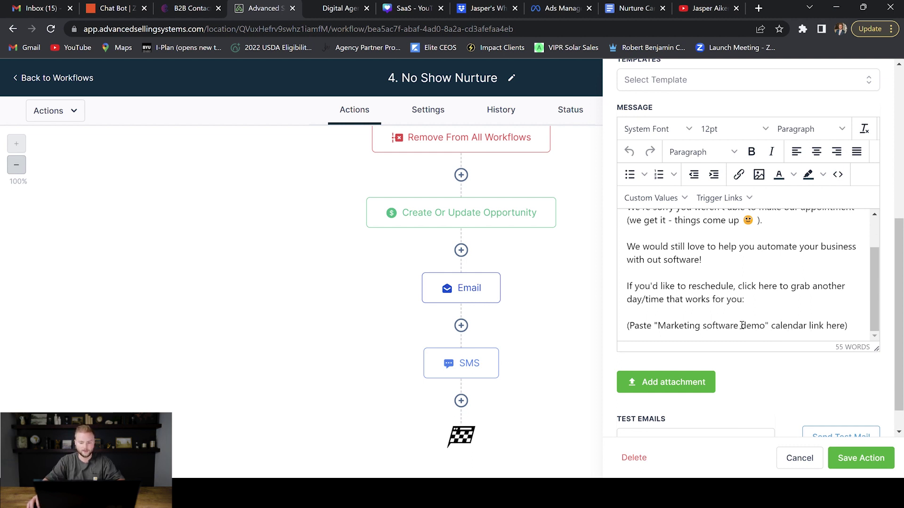
# Step: Check the calendar link placeholder in the No Show Nurture SMS, close it unchanged, and return to the workflows list
pyautogui.moveTo(497, 363)
pyautogui.click(465, 370)
pyautogui.scroll(-4, 785, 306)
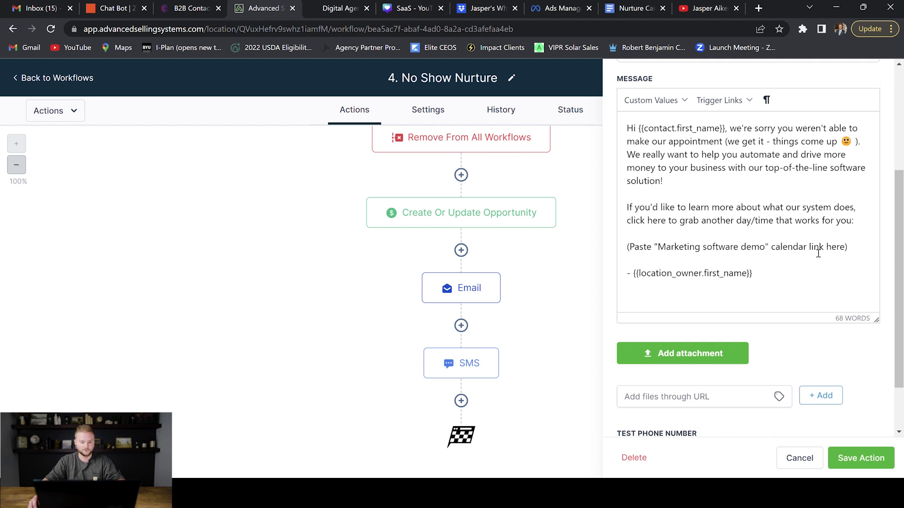
pyautogui.click(600, 269)
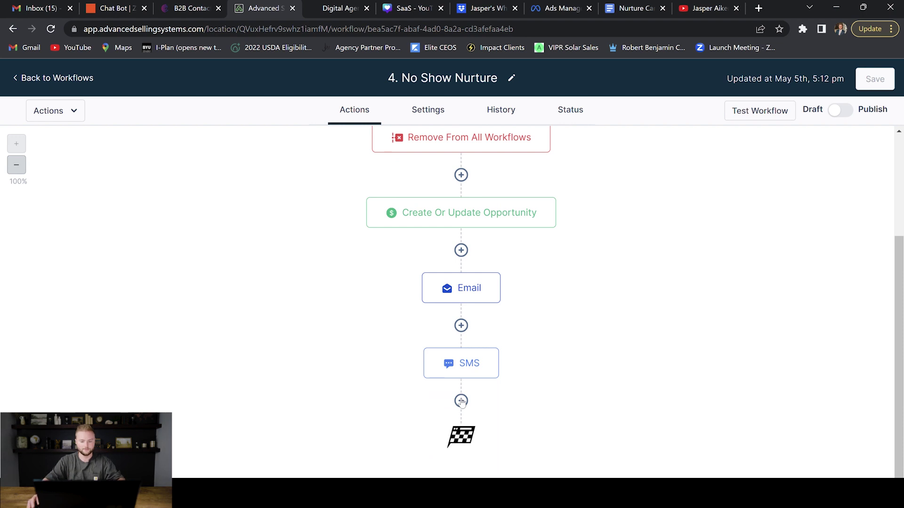
pyautogui.scroll(1, 598, 305)
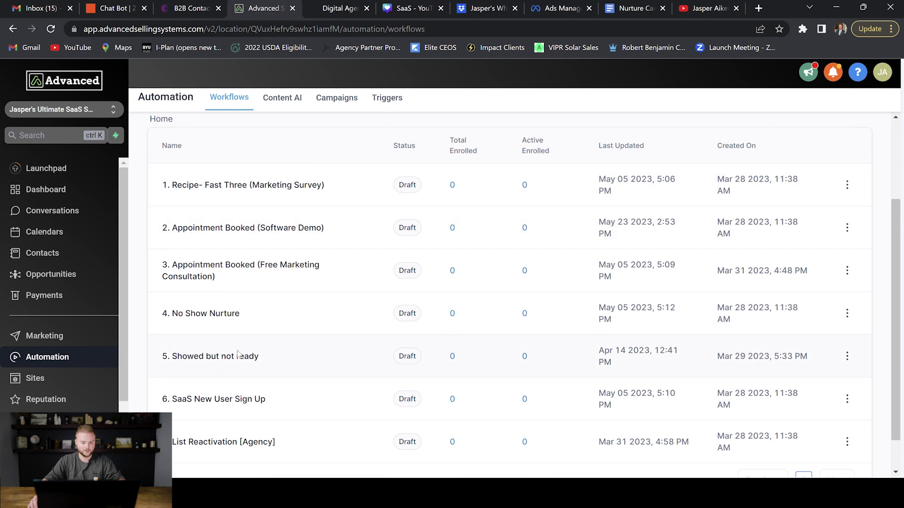
# Step: Open the Showed but not ready workflow, check its Create Or Update Opportunity action, and close the action unchanged
pyautogui.click(205, 357)
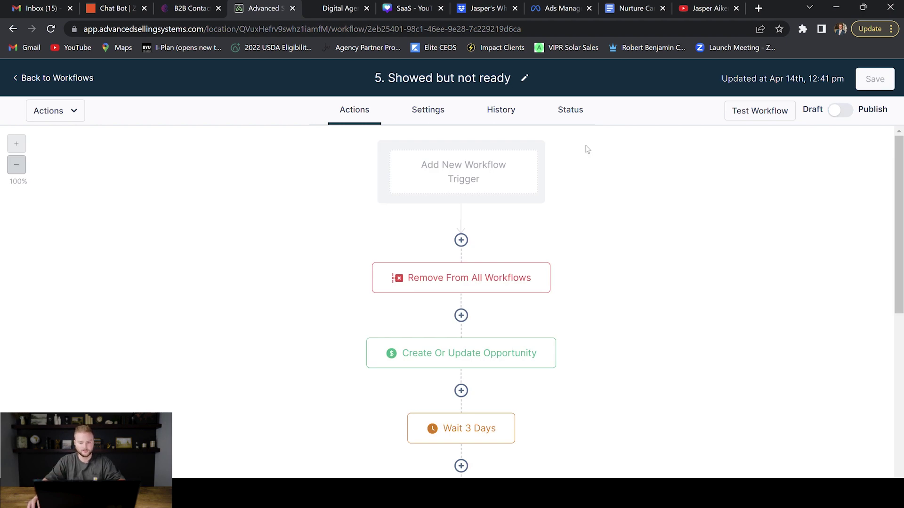
pyautogui.scroll(-3, 583, 151)
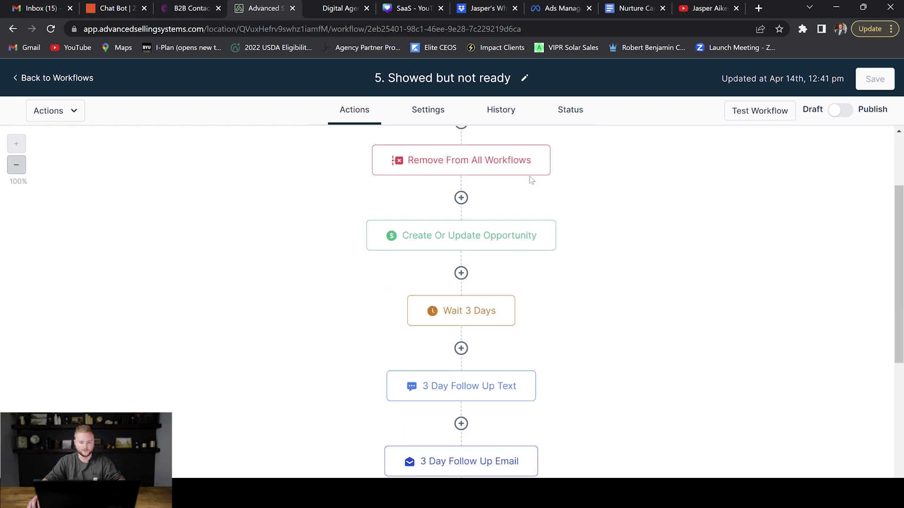
pyautogui.scroll(1, 531, 178)
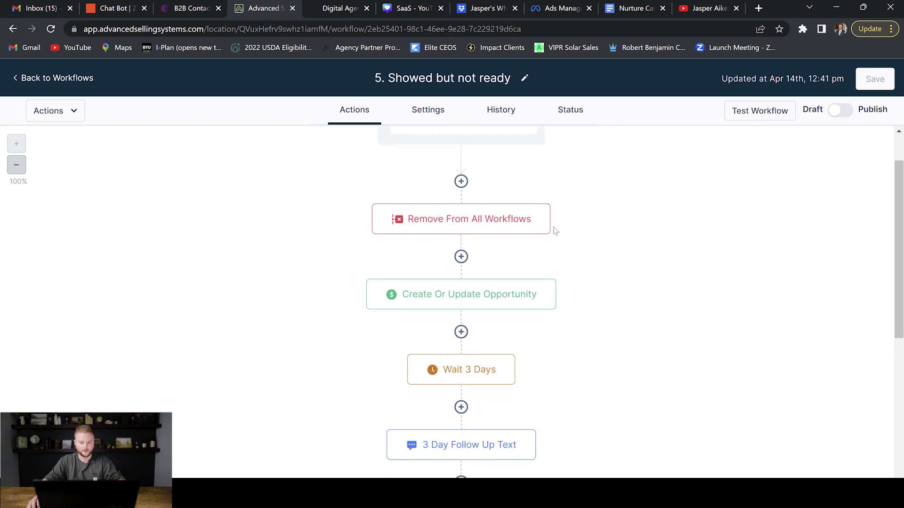
pyautogui.click(481, 298)
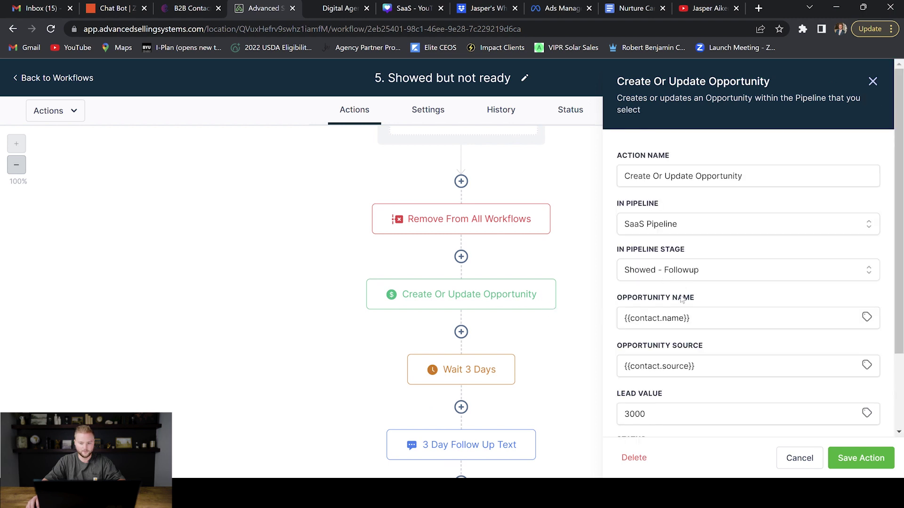
pyautogui.click(798, 458)
# Step: Check the delay and resume window of the Wait 3 Days action and close it unchanged
pyautogui.scroll(-3, 621, 294)
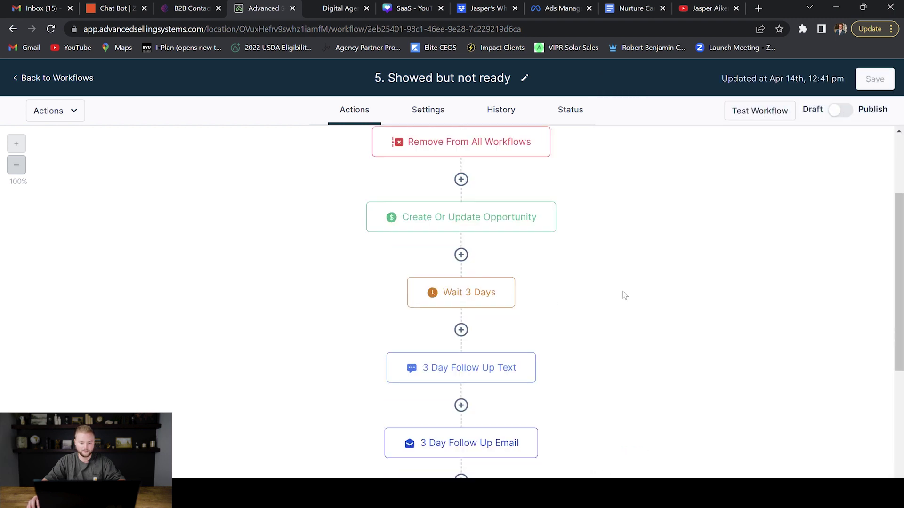
pyautogui.click(474, 260)
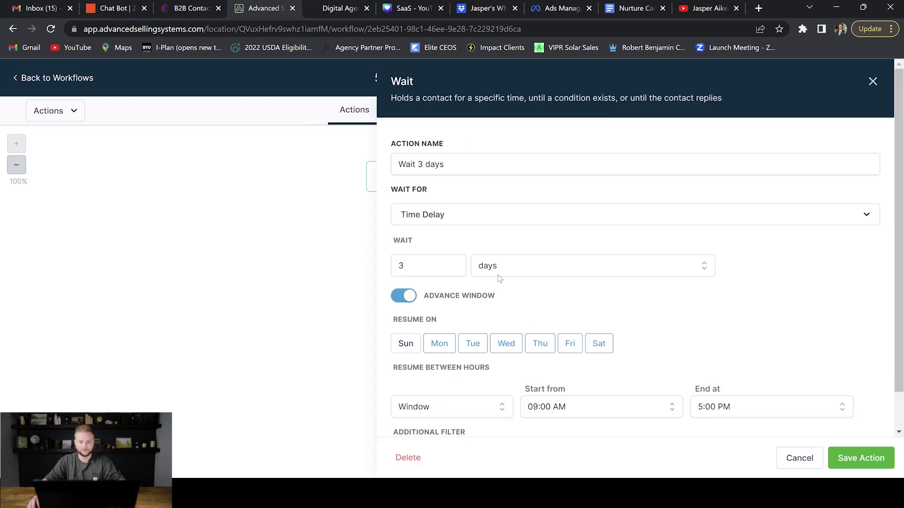
pyautogui.click(799, 458)
# Step: Review the messages in the 3 Day Follow Up Text and 3 Day Follow Up Email, leaving both unchanged
pyautogui.scroll(-1, 501, 283)
pyautogui.click(454, 270)
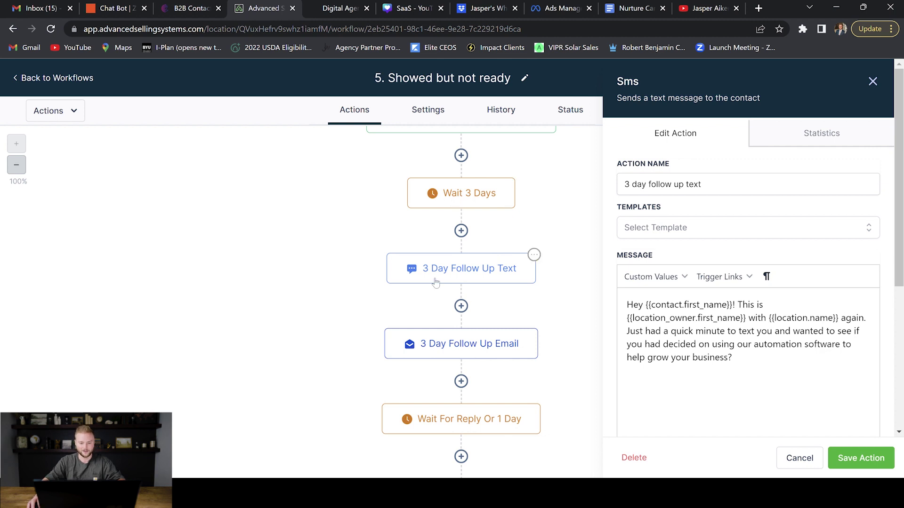
pyautogui.click(472, 342)
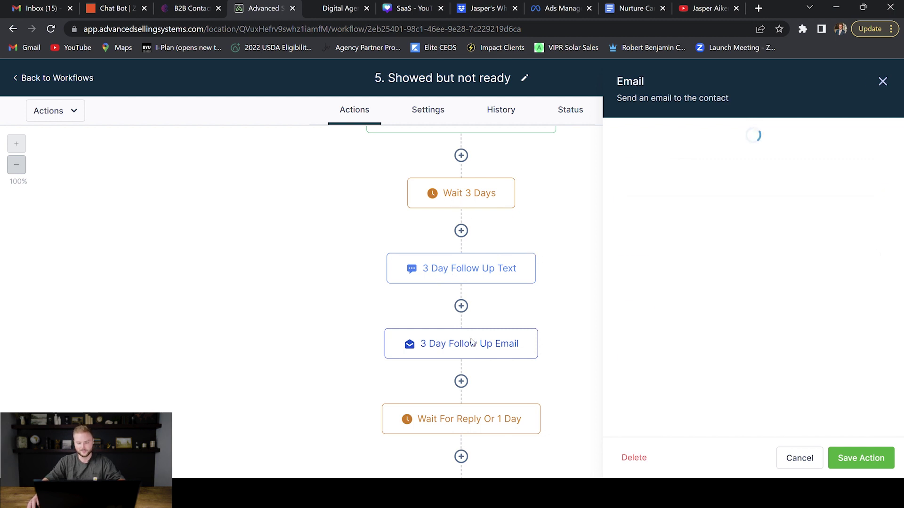
pyautogui.scroll(-6, 744, 297)
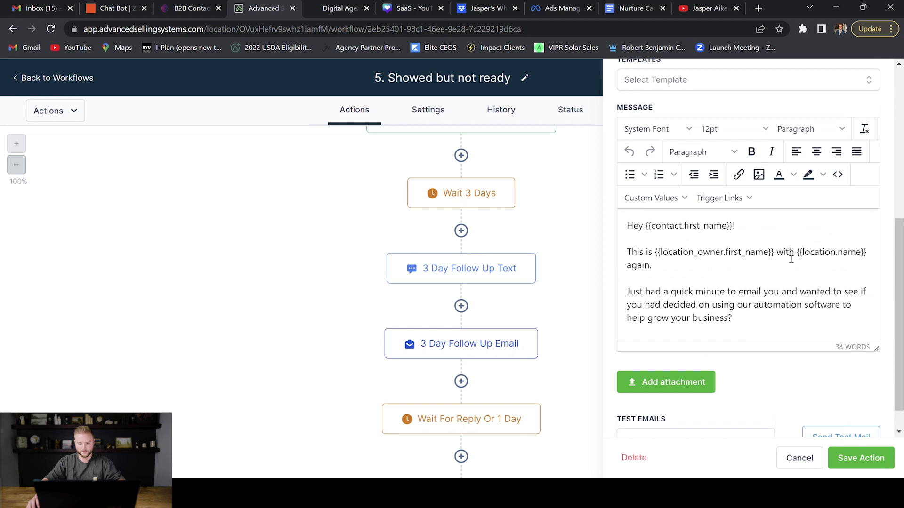
pyautogui.scroll(-1, 760, 255)
pyautogui.scroll(2, 749, 262)
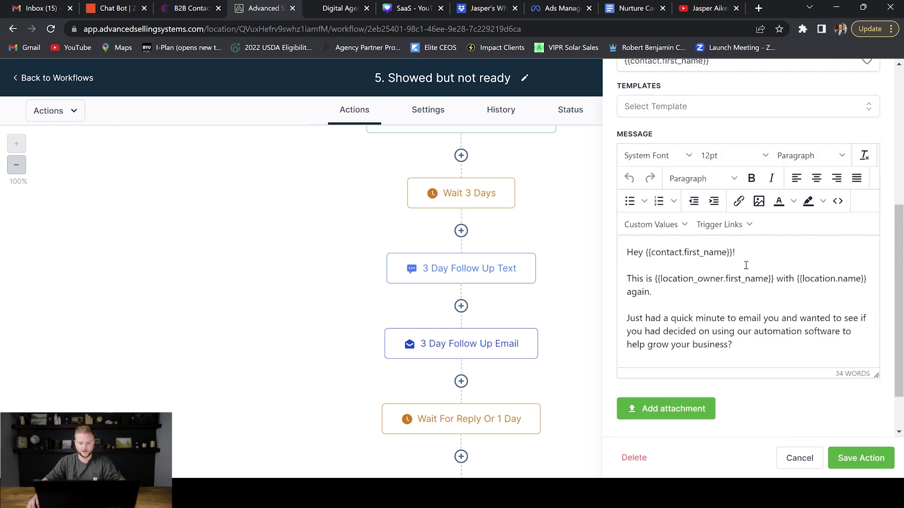
pyautogui.click(790, 455)
# Step: Review the reply condition's branches and the Internal Notification email beneath them, then return to the workflows list
pyautogui.scroll(-3, 583, 323)
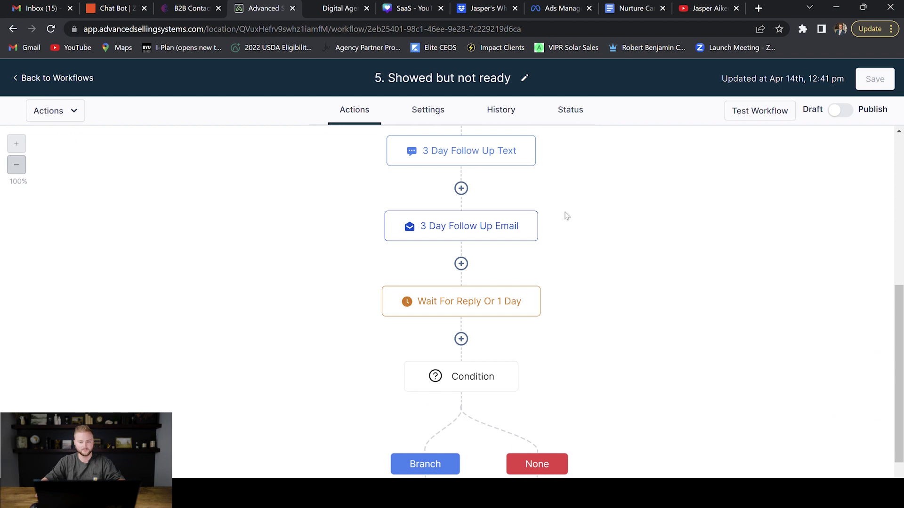
pyautogui.scroll(-4, 567, 215)
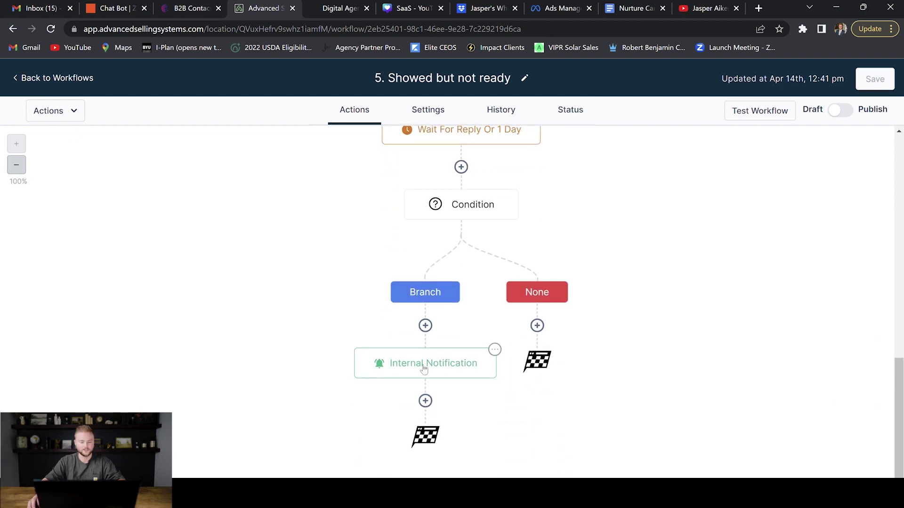
pyautogui.click(423, 370)
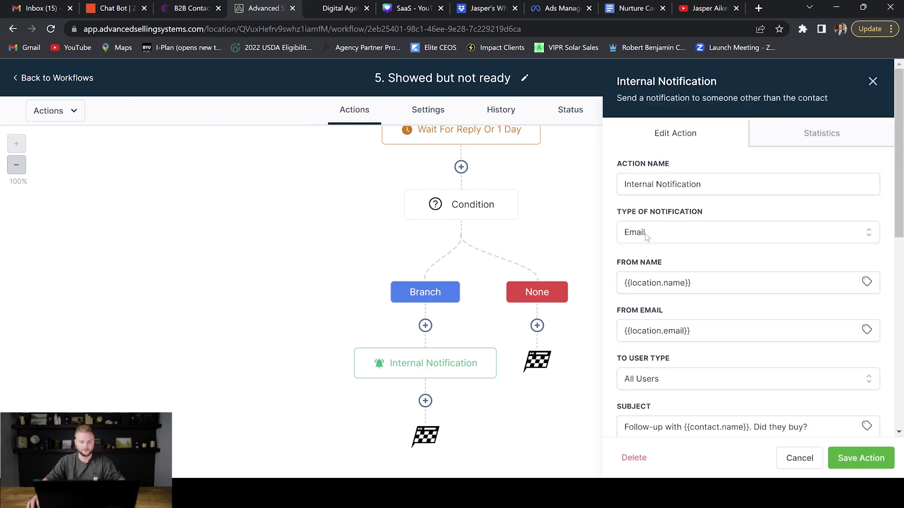
pyautogui.scroll(-8, 709, 213)
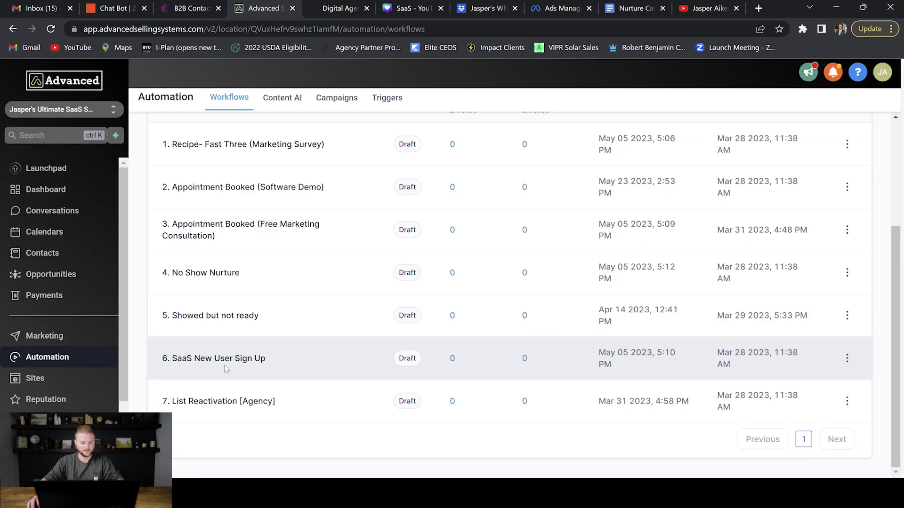
# Step: Open the SaaS New User Sign Up workflow, check its Create Or Update Opportunity action, and close the action unchanged
pyautogui.click(230, 359)
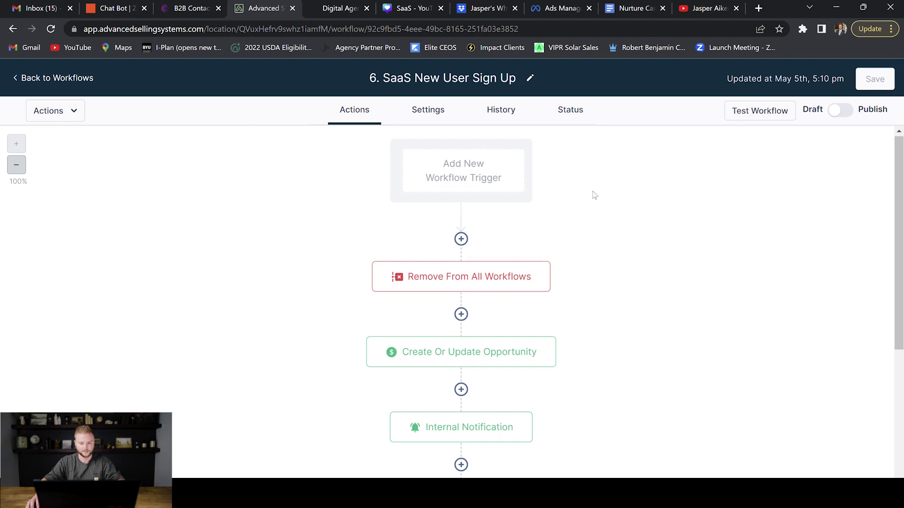
pyautogui.scroll(-1, 592, 188)
pyautogui.scroll(-1, 588, 185)
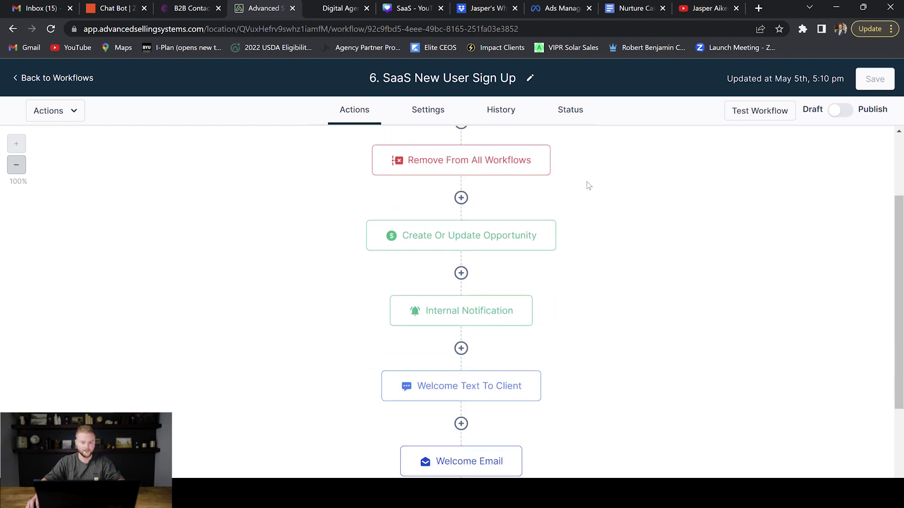
pyautogui.click(498, 243)
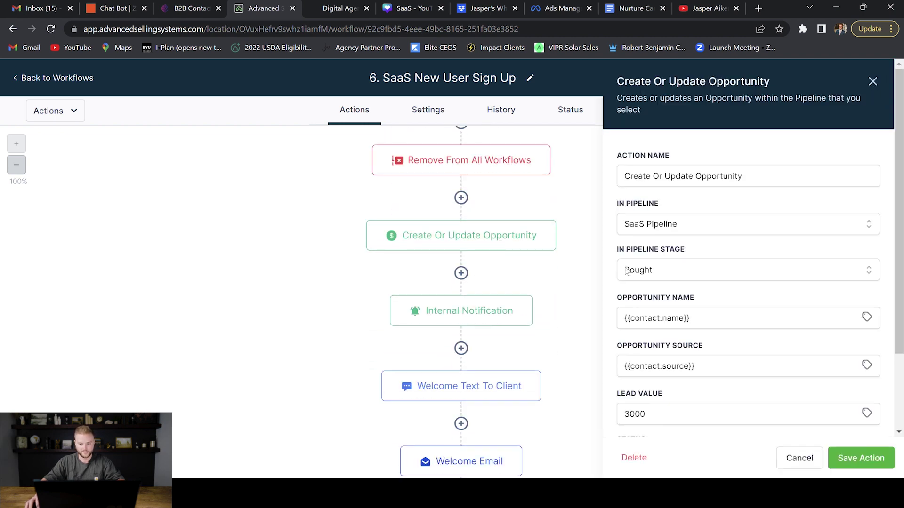
pyautogui.click(804, 463)
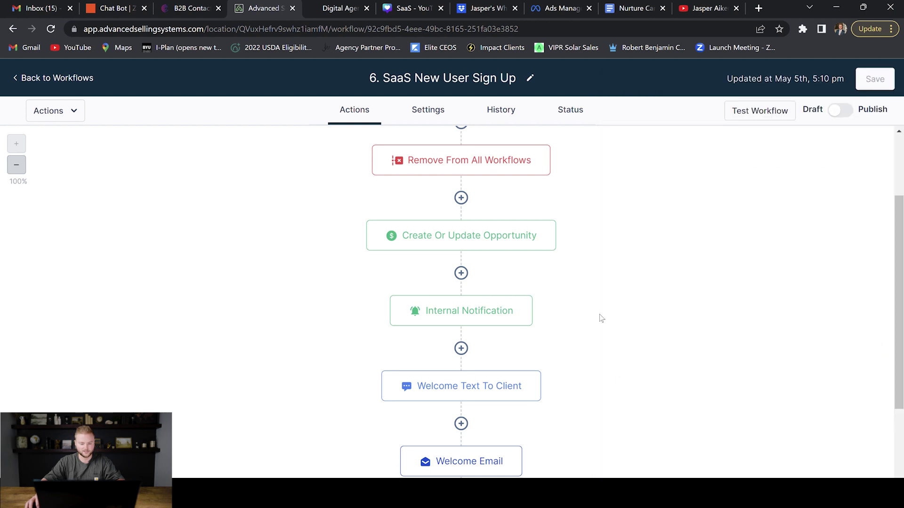
# Step: Review the Internal Notification action's type, recipients and SMS message in the sign-up workflow, closing it unchanged
pyautogui.scroll(-1, 593, 262)
pyautogui.click(458, 255)
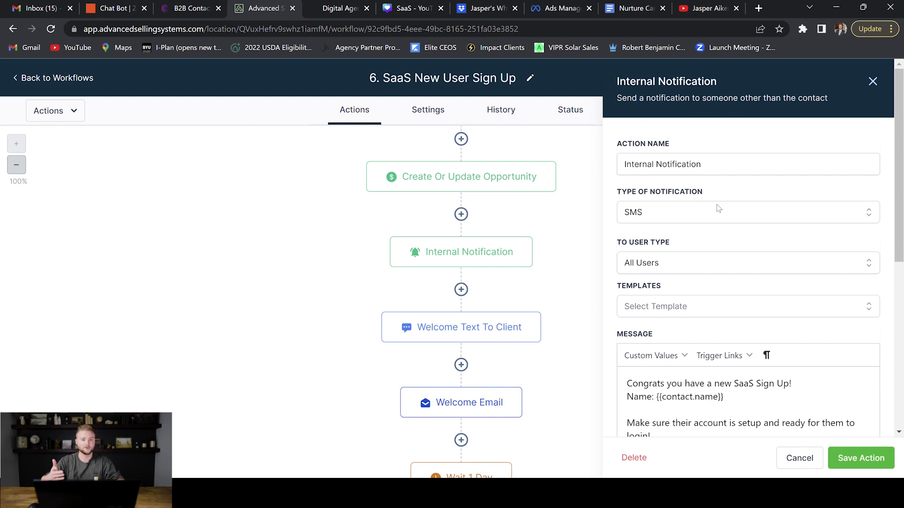
pyautogui.scroll(-3, 716, 204)
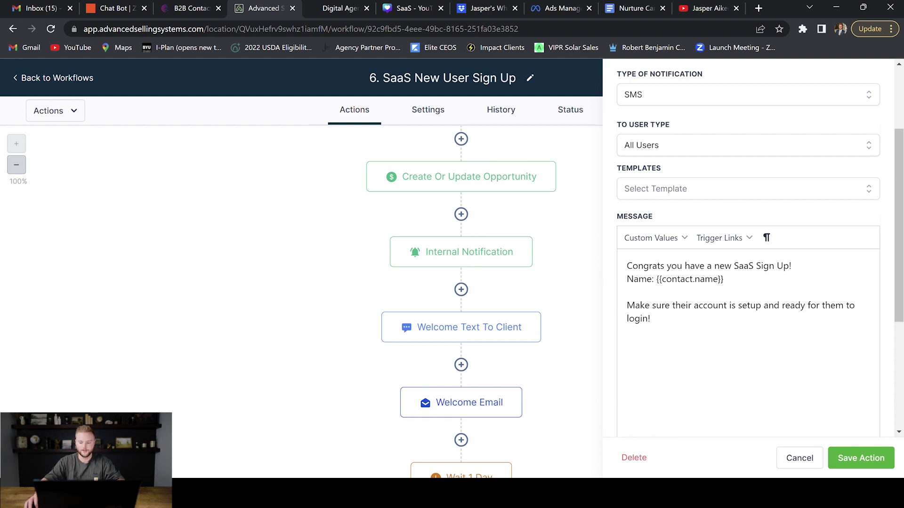
pyautogui.click(807, 458)
# Step: Check the onboarding form link in the Welcome Text To Client message and close the action unchanged
pyautogui.scroll(-1, 623, 259)
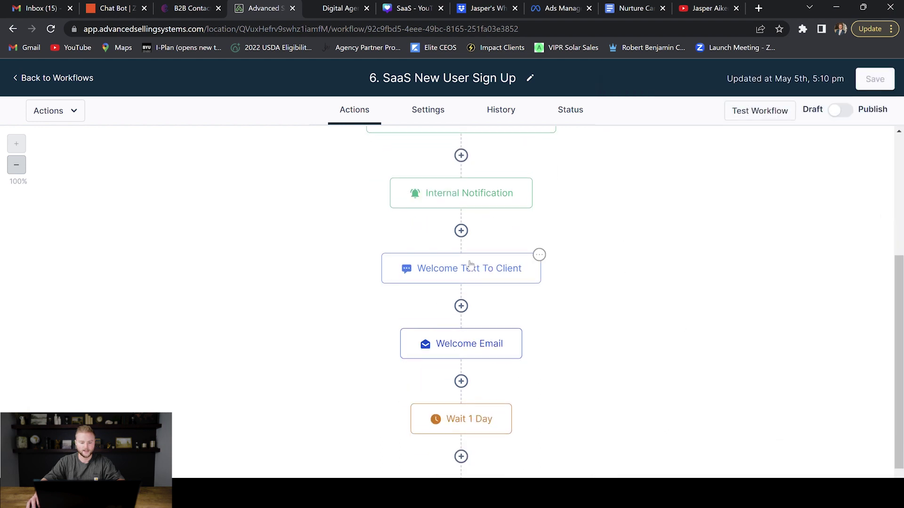
pyautogui.click(470, 265)
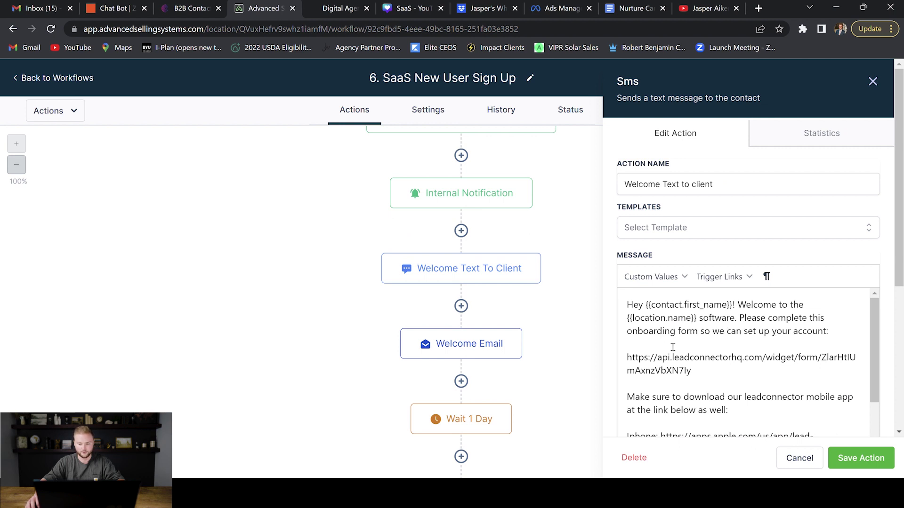
pyautogui.scroll(-1, 740, 344)
pyautogui.scroll(1, 727, 331)
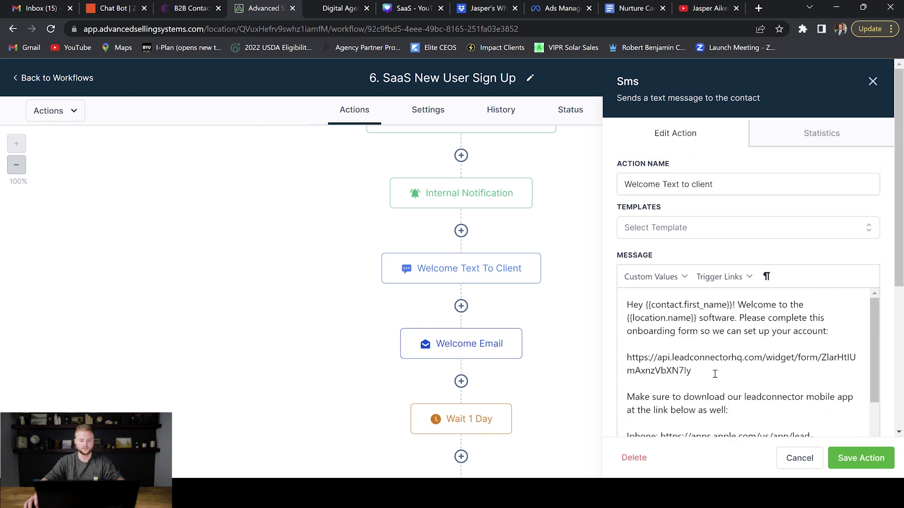
pyautogui.click(801, 459)
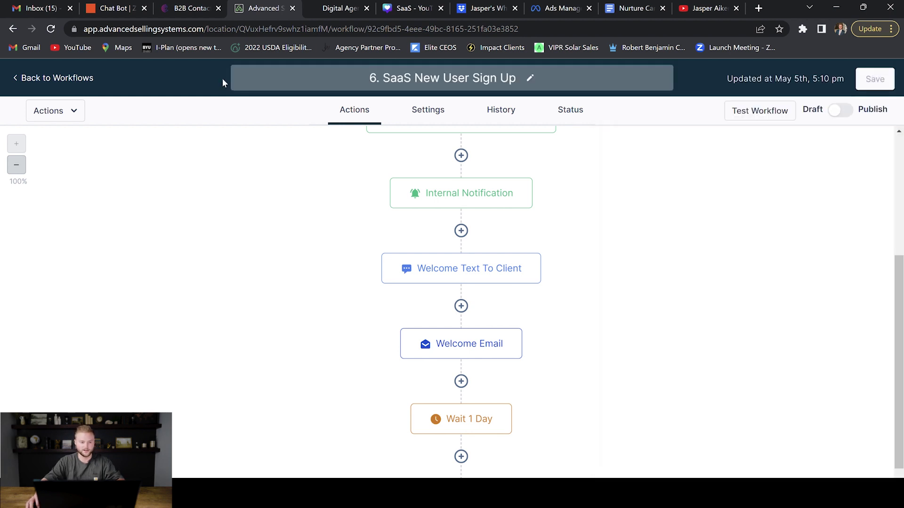
# Step: Leave the workflow, open the Showed & Purchased form in the form builder, and review its fields through to the Submit button
pyautogui.click(75, 79)
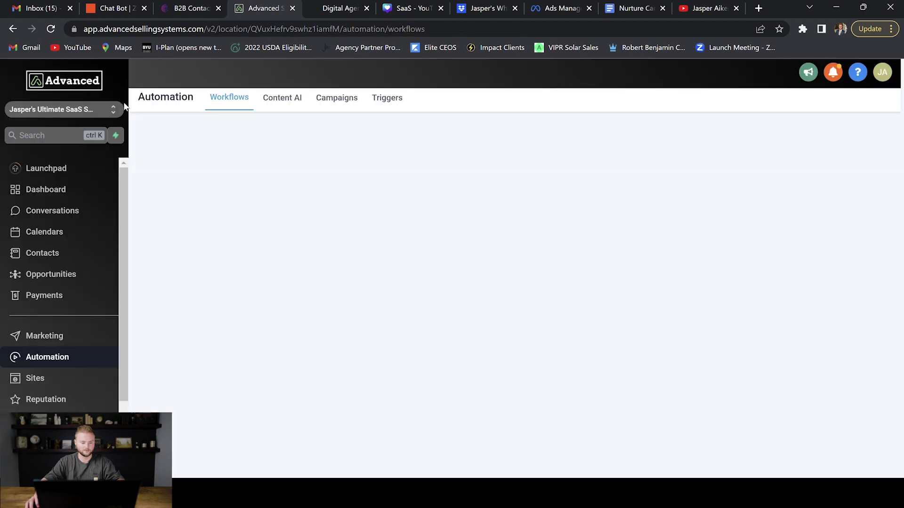
pyautogui.click(61, 381)
pyautogui.click(499, 98)
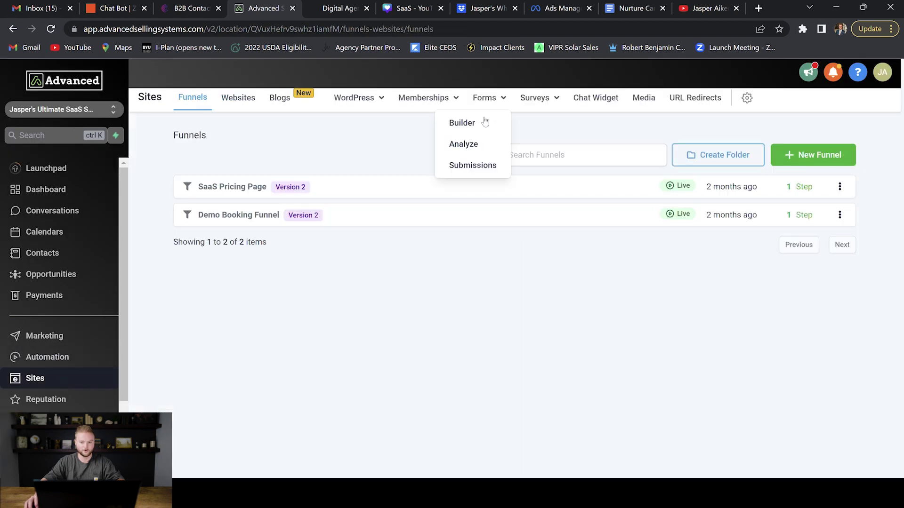
pyautogui.click(461, 123)
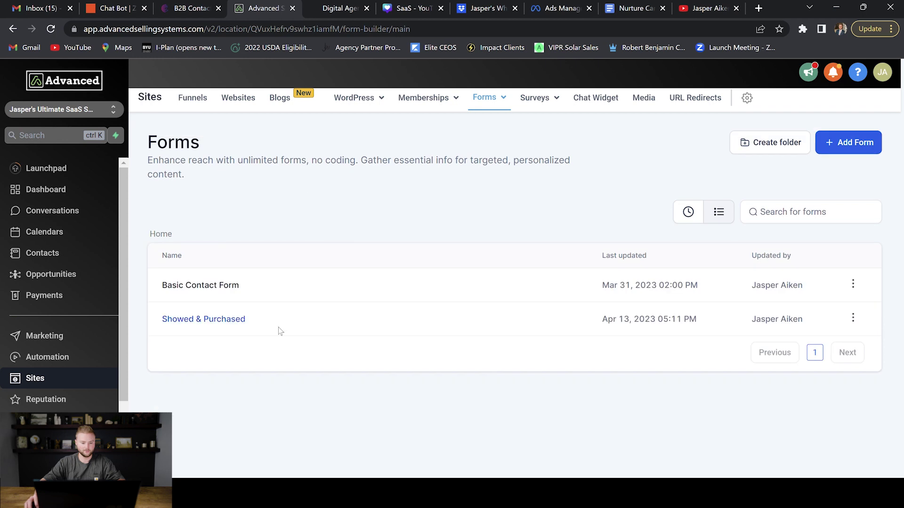
pyautogui.click(211, 320)
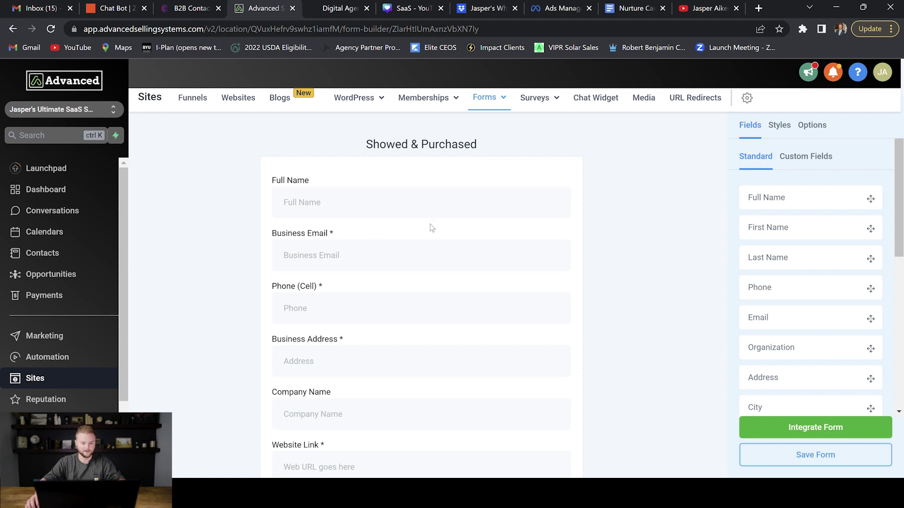
pyautogui.scroll(-1, 323, 251)
pyautogui.scroll(-1, 402, 231)
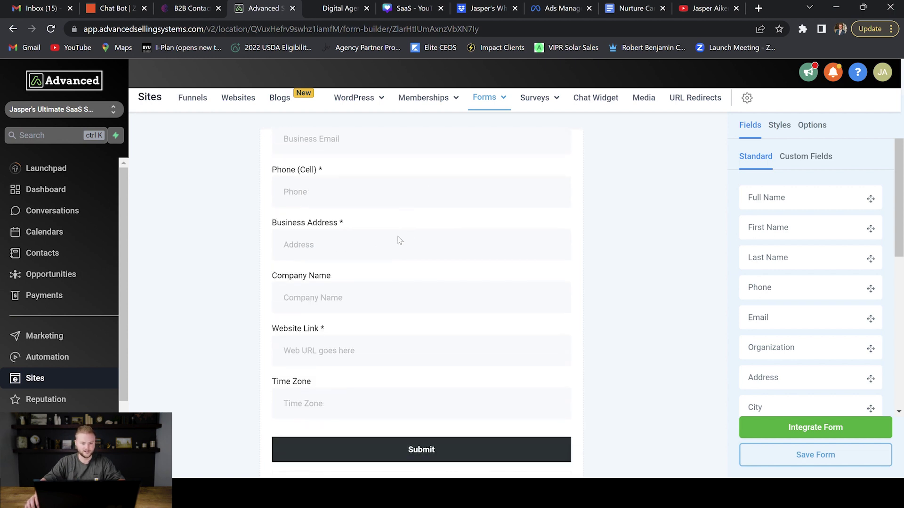
pyautogui.scroll(-1, 397, 297)
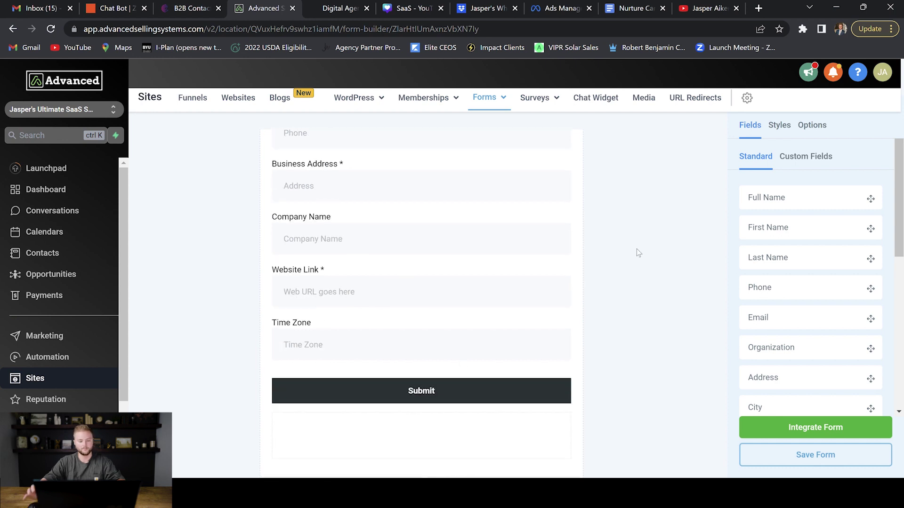
pyautogui.scroll(3, 636, 254)
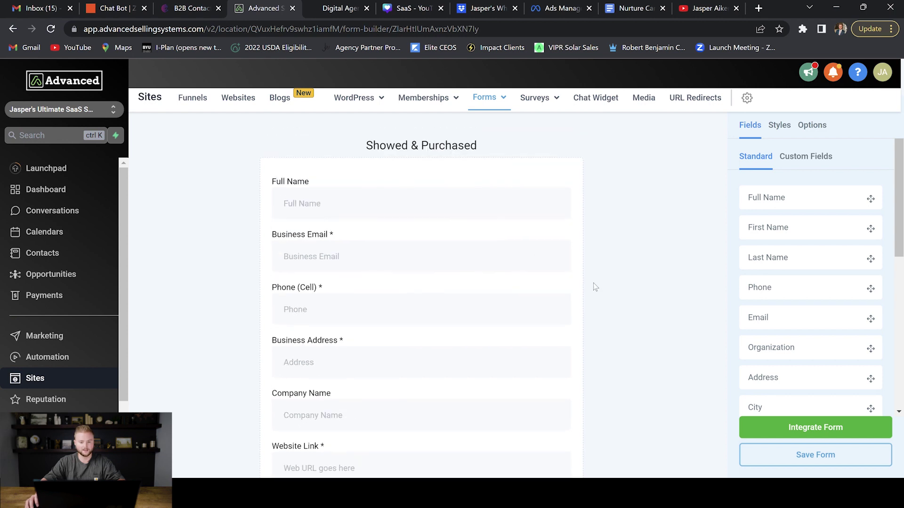
pyautogui.scroll(-1, 642, 295)
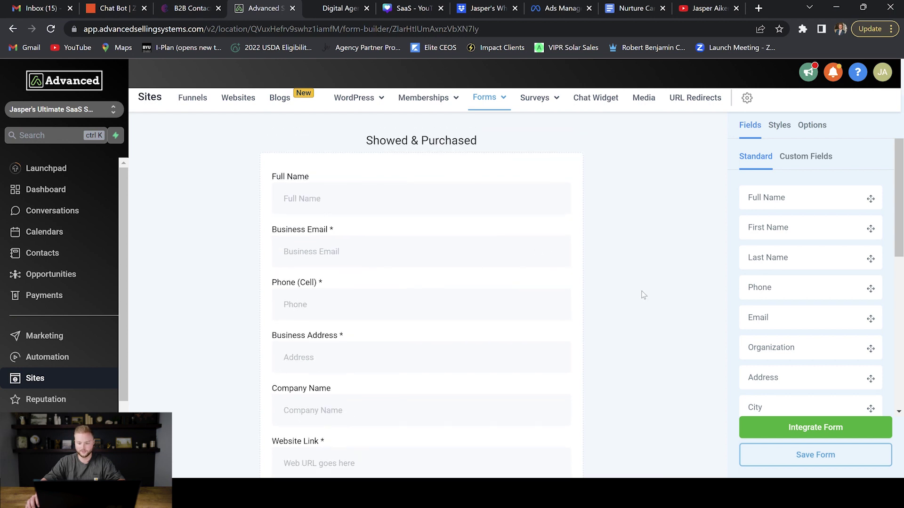
# Step: Copy the Showed & Purchased form's link from its integration options and close the dialog
pyautogui.click(818, 429)
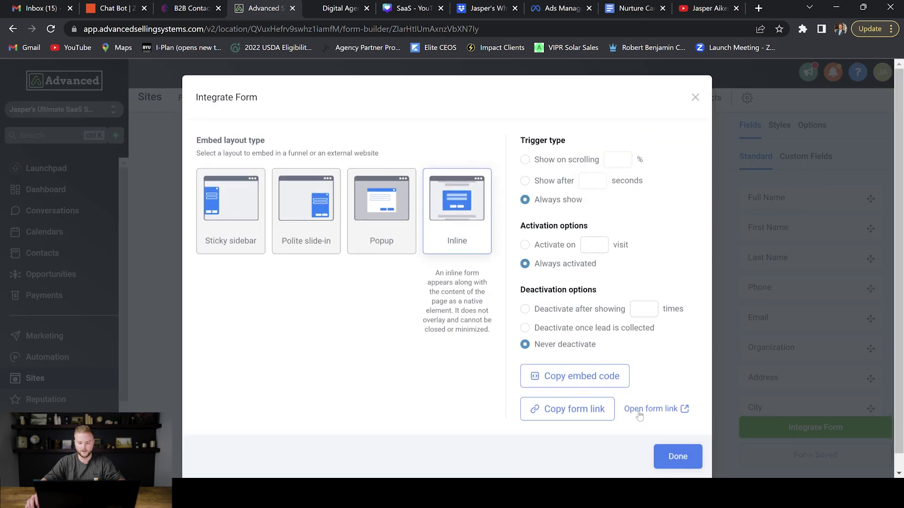
pyautogui.click(567, 409)
pyautogui.click(676, 457)
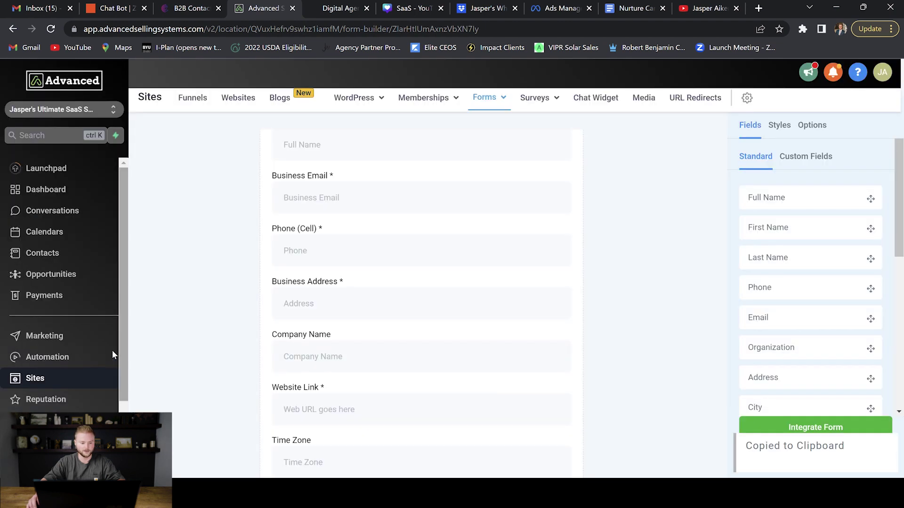
# Step: Reopen the SaaS New User Sign Up workflow and highlight the onboarding form link in the Welcome Text To Client message
pyautogui.click(56, 358)
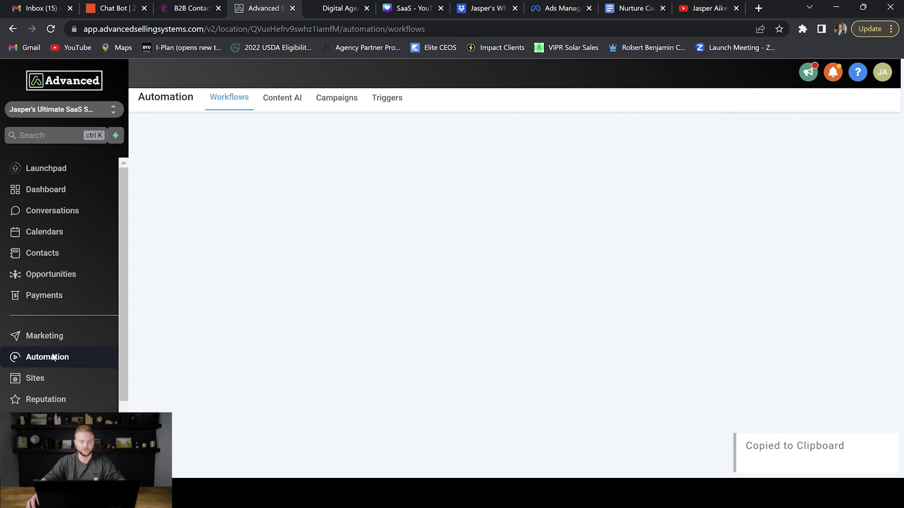
pyautogui.scroll(-3, 328, 280)
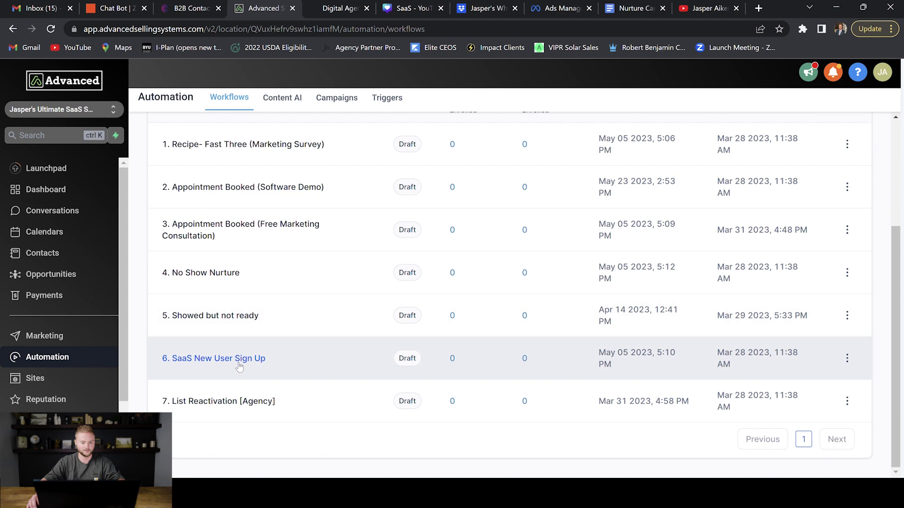
pyautogui.click(238, 359)
pyautogui.scroll(-1, 542, 217)
pyautogui.scroll(-2, 572, 203)
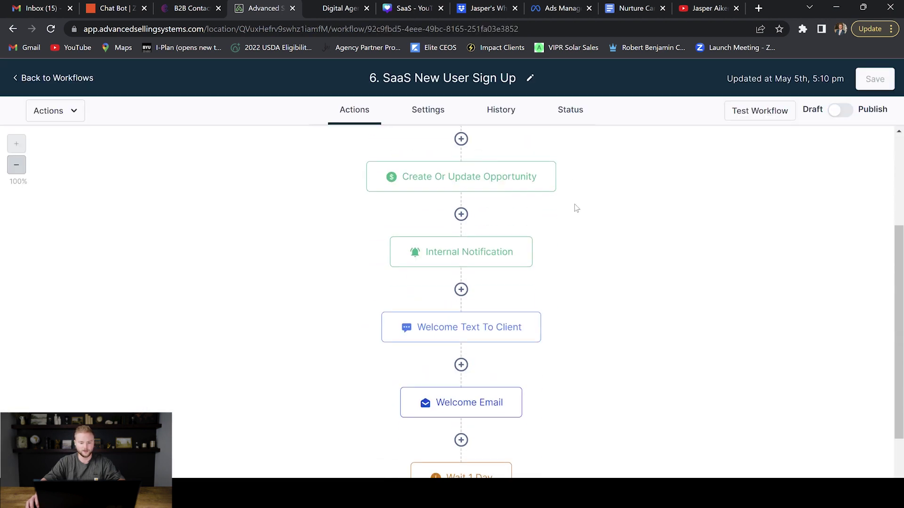
pyautogui.click(459, 333)
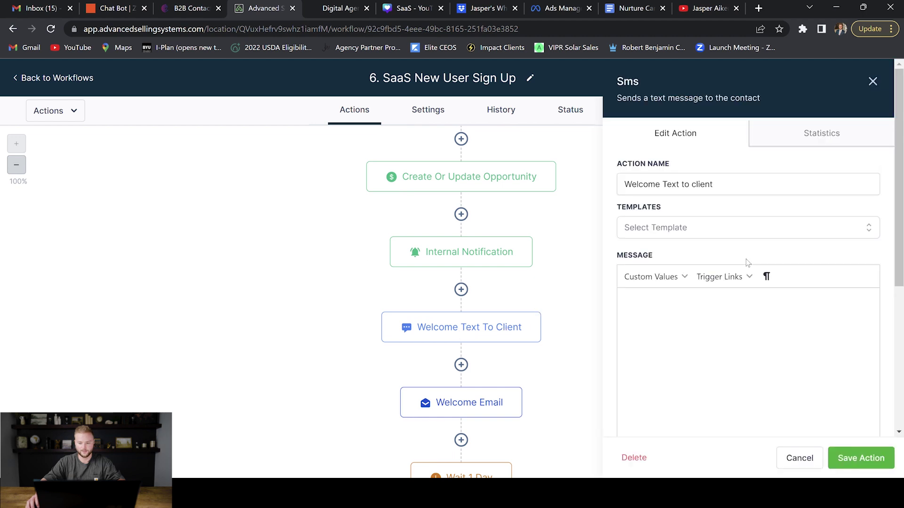
pyautogui.moveTo(706, 314); pyautogui.dragTo(627, 299)
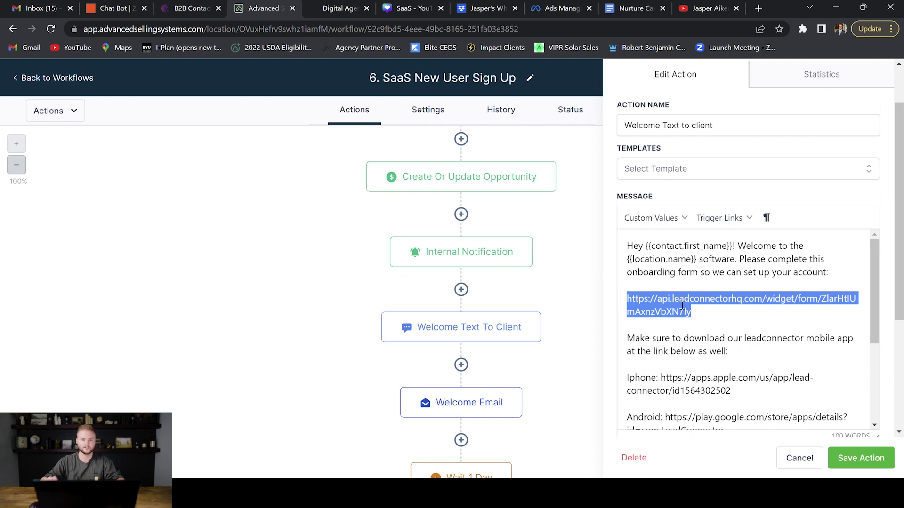
# Step: Read the rest of the welcome text, from the mobile app links to the client onboarding calendar placeholder, and close it unchanged
pyautogui.scroll(-1, 682, 305)
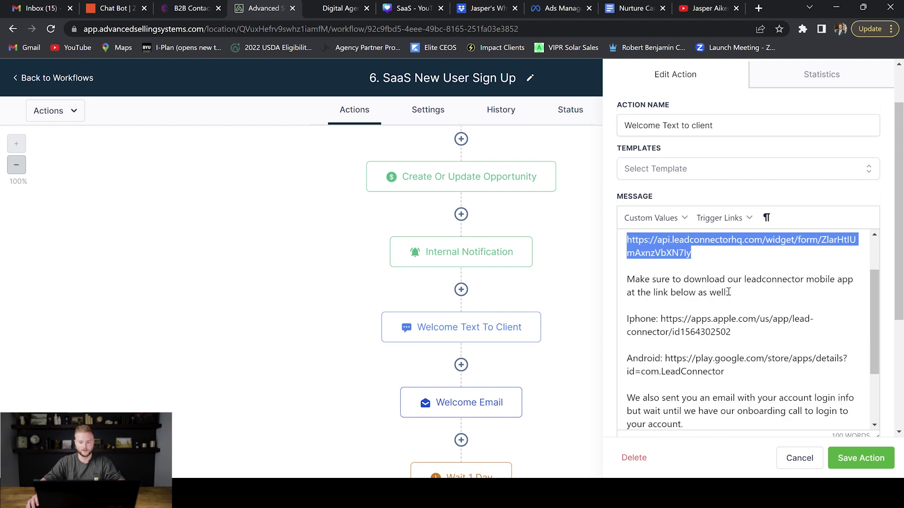
pyautogui.scroll(-1, 746, 283)
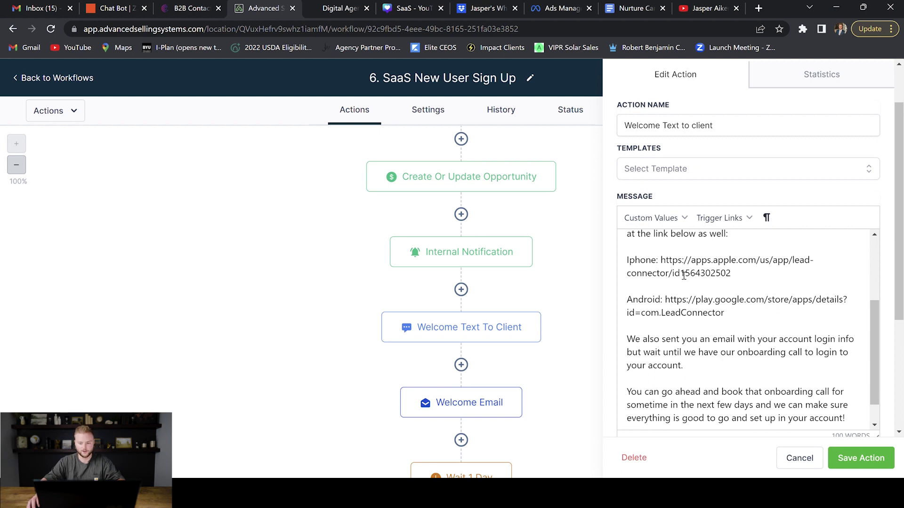
pyautogui.scroll(-1, 682, 287)
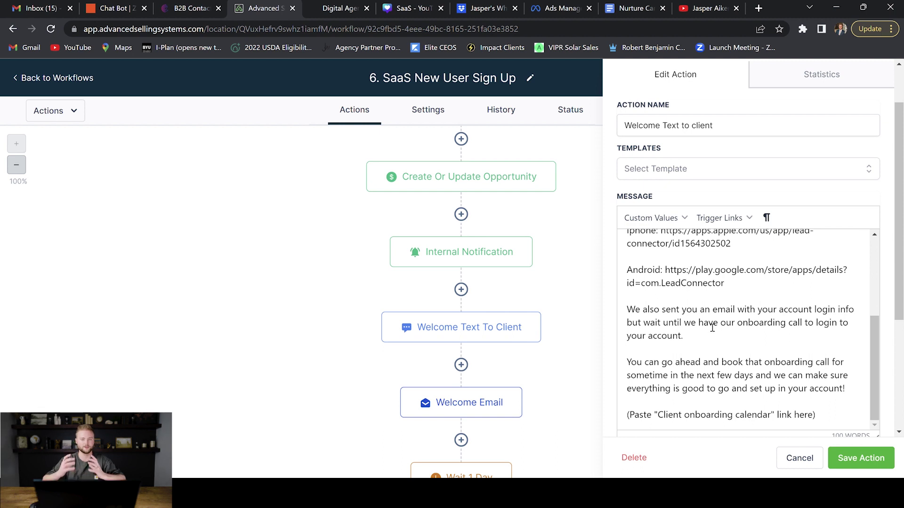
pyautogui.scroll(3, 830, 291)
pyautogui.scroll(-3, 830, 292)
pyautogui.scroll(5, 692, 340)
pyautogui.scroll(-5, 692, 340)
pyautogui.scroll(2, 692, 340)
pyautogui.scroll(-2, 693, 339)
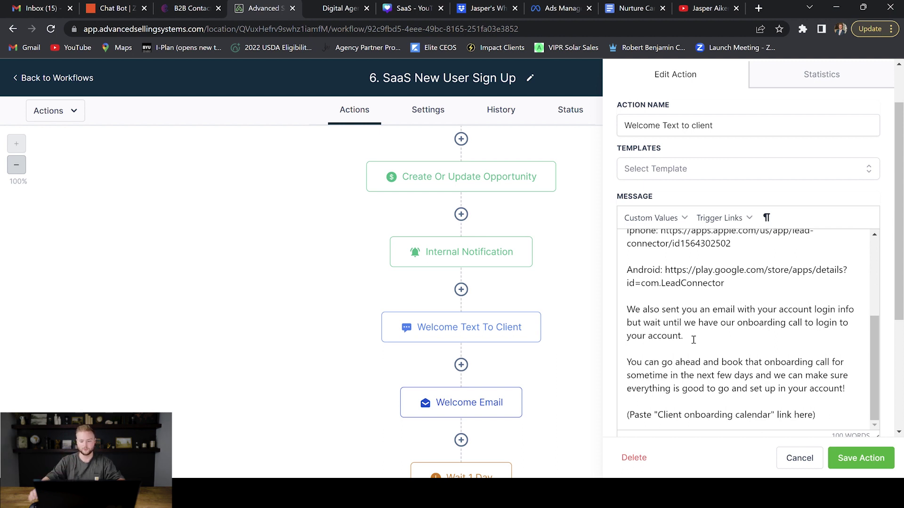
pyautogui.scroll(-3, 703, 337)
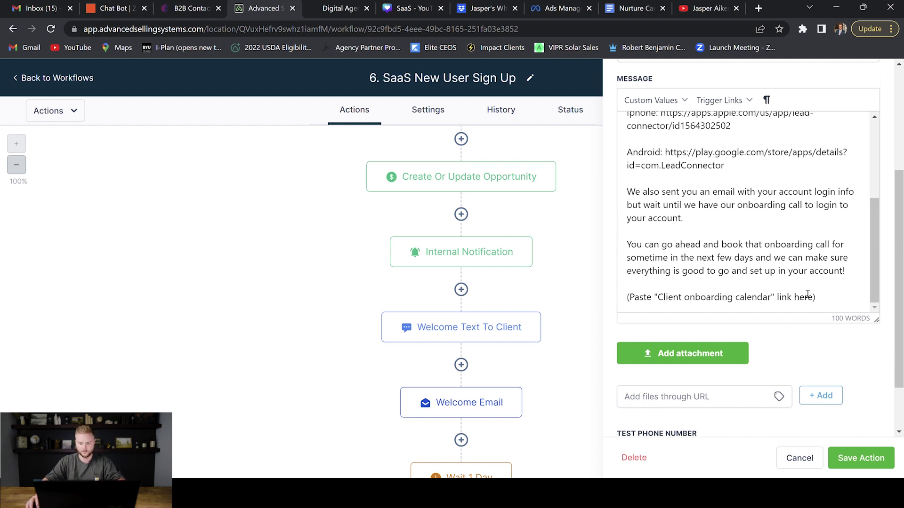
pyautogui.click(800, 459)
# Step: Go to the calendar settings and copy the scheduling link of the Client Onboarding Calendar
pyautogui.click(57, 86)
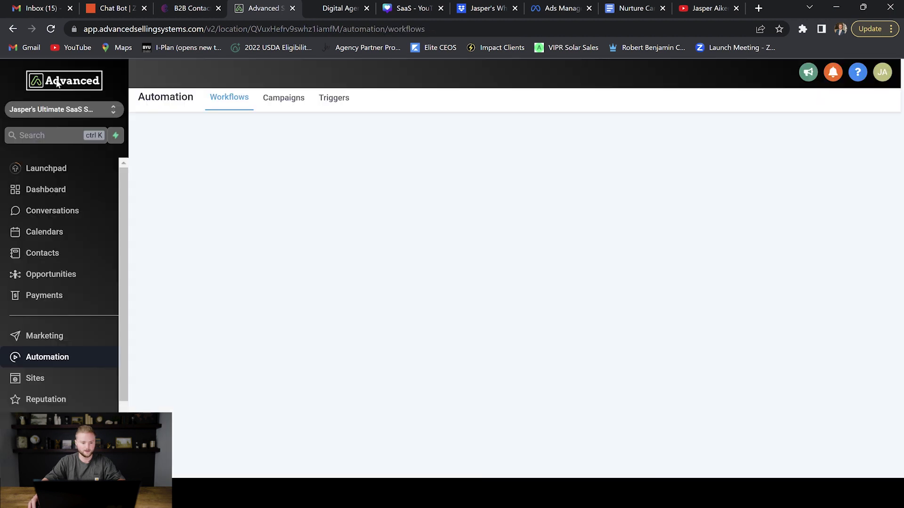
pyautogui.click(60, 233)
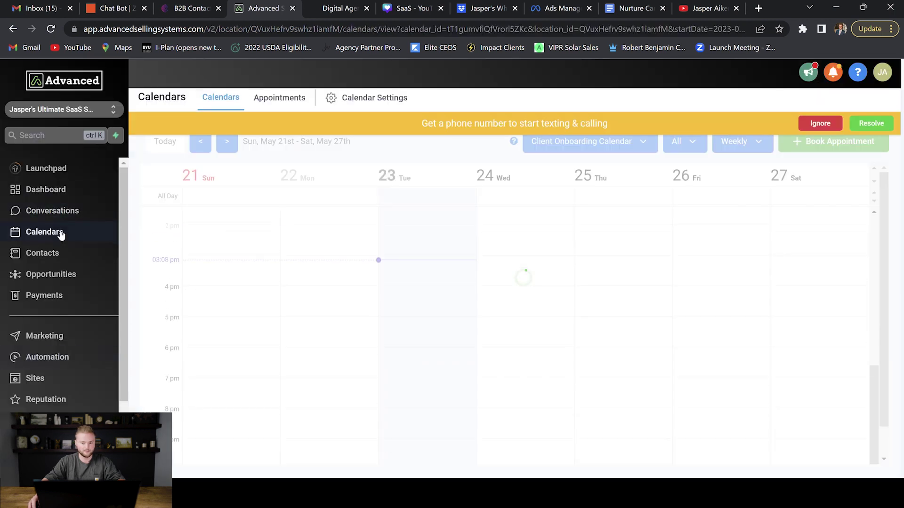
pyautogui.click(374, 99)
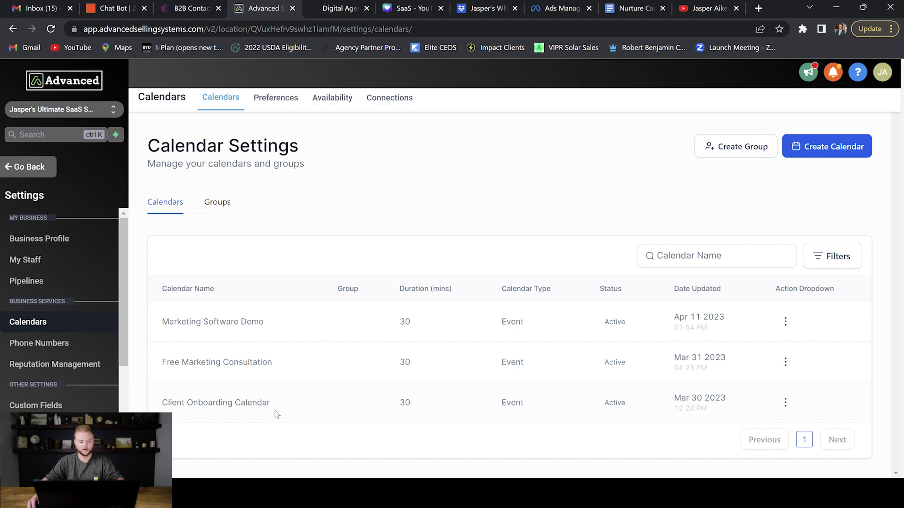
pyautogui.click(786, 404)
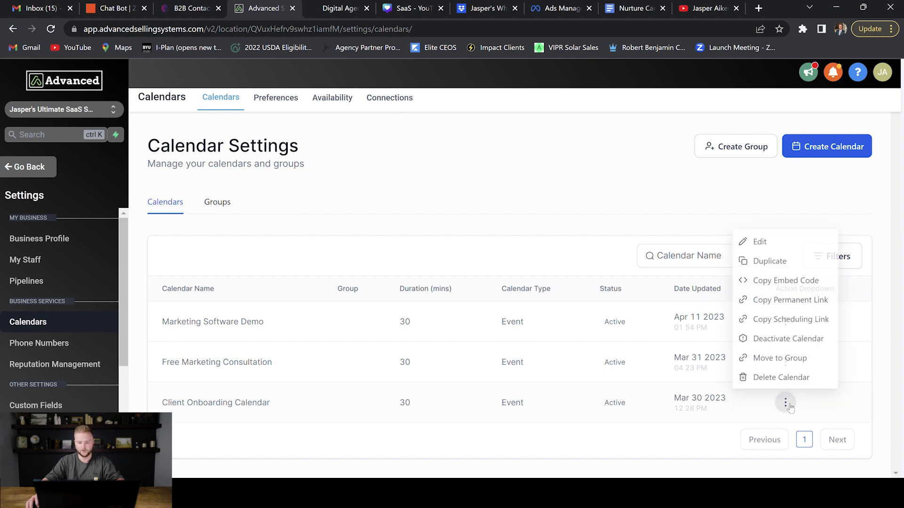
pyautogui.click(776, 318)
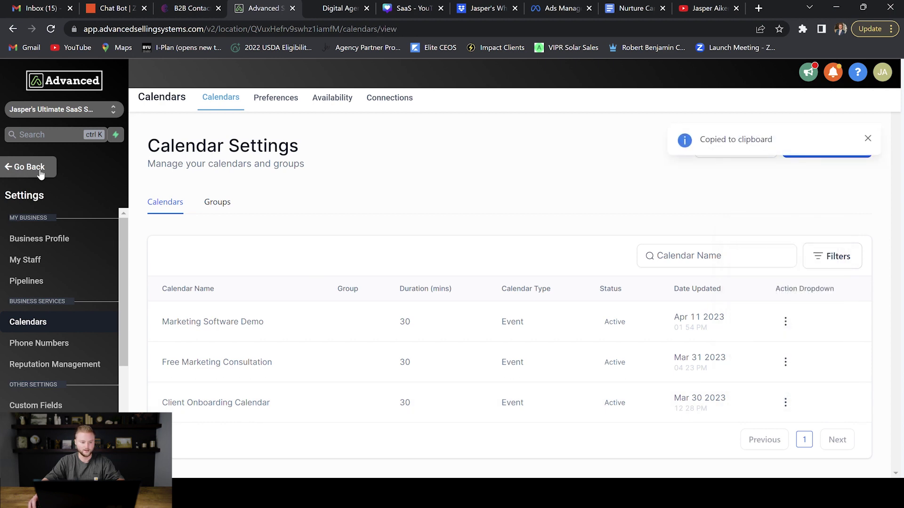
# Step: Reopen the SaaS New User Sign Up workflow, highlight the client onboarding calendar placeholder in Welcome Text To Client, and close the message unchanged
pyautogui.click(40, 173)
pyautogui.click(66, 357)
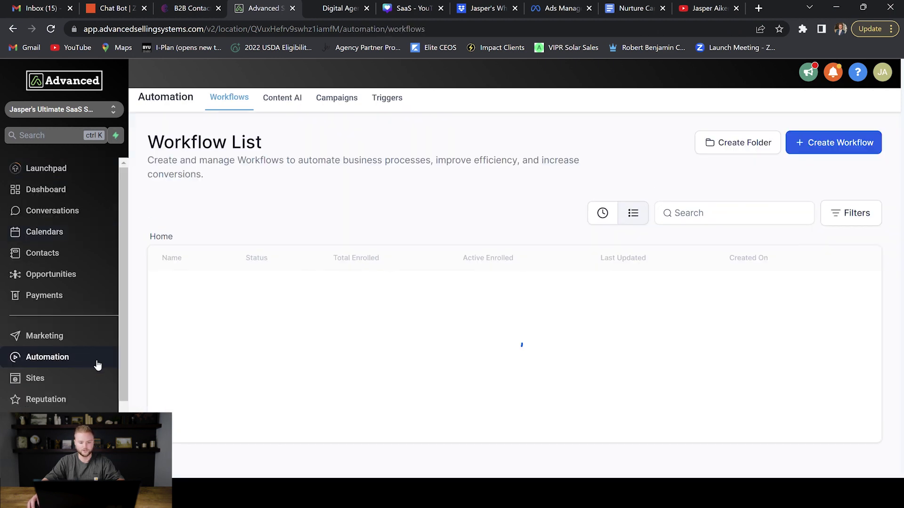
pyautogui.scroll(-3, 286, 202)
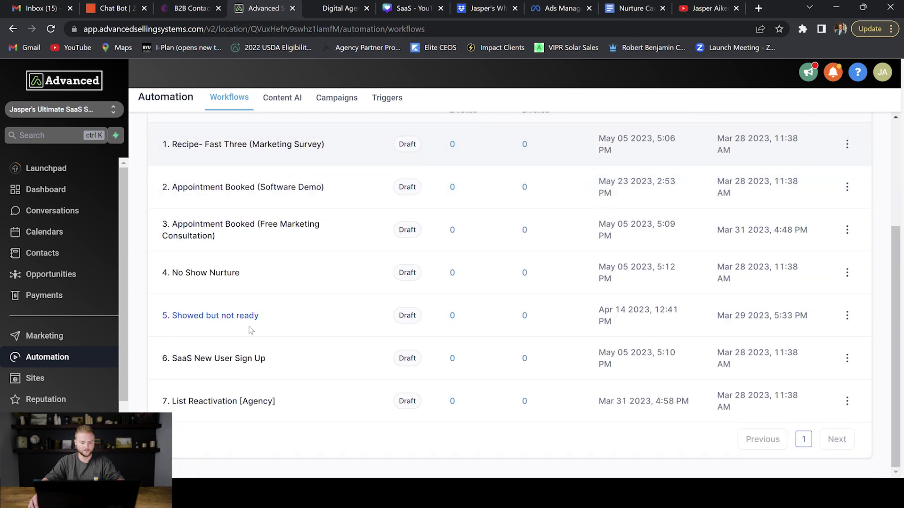
pyautogui.click(241, 360)
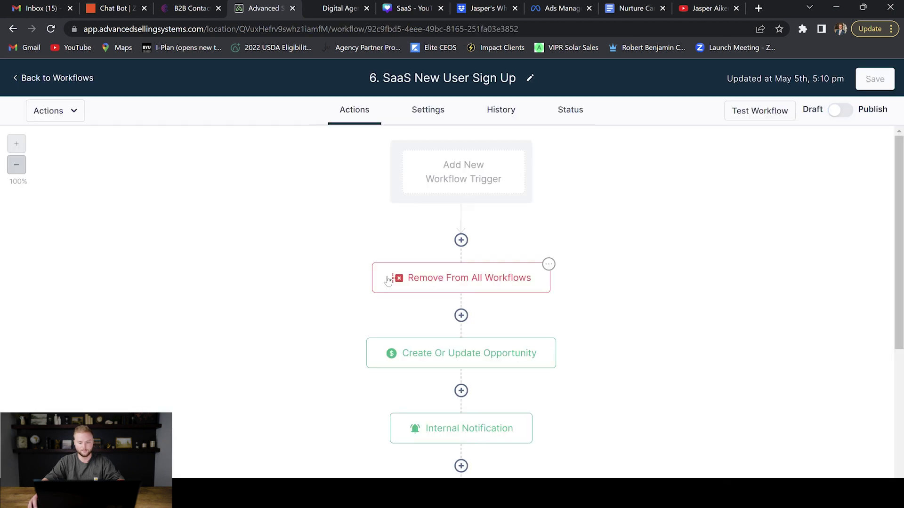
pyautogui.scroll(-6, 628, 205)
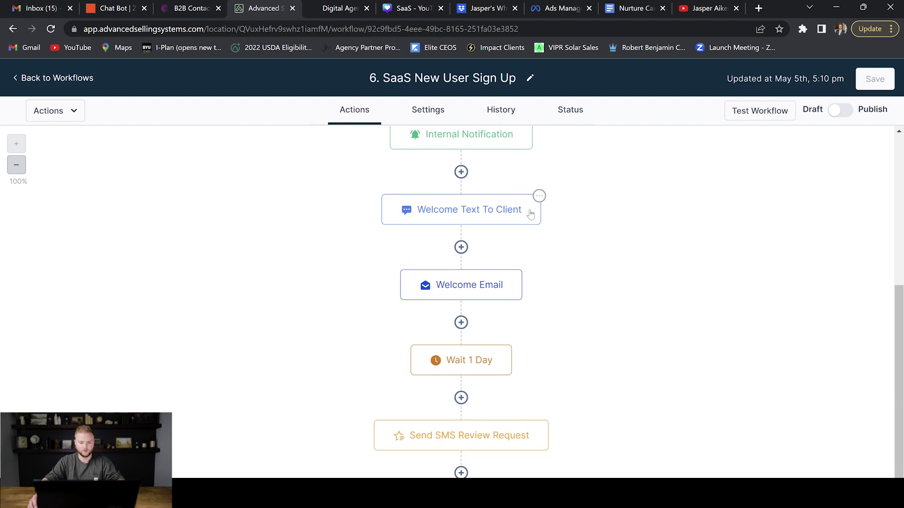
pyautogui.click(473, 210)
pyautogui.scroll(-3, 752, 310)
pyautogui.scroll(-3, 751, 309)
pyautogui.moveTo(830, 301); pyautogui.dragTo(621, 300)
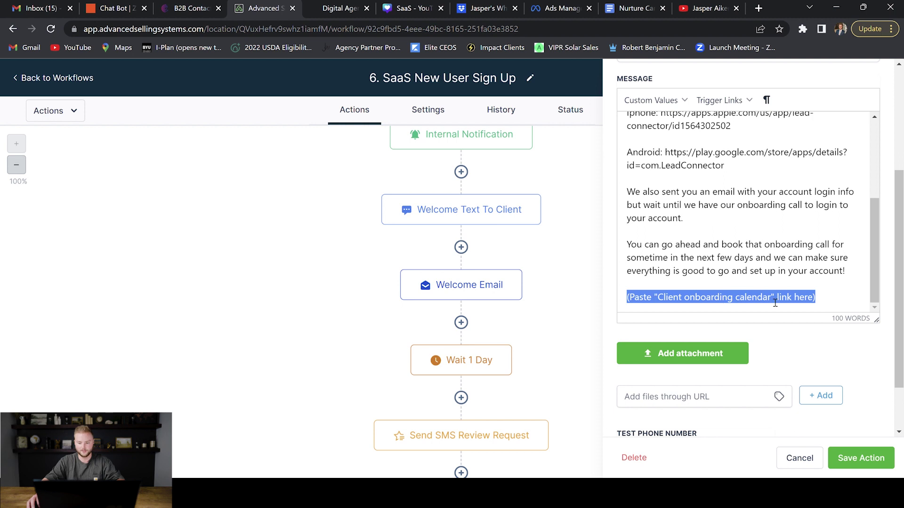
pyautogui.click(795, 456)
# Step: Open the Welcome Email action, highlight the whitelabeled domain placeholder, and read the message through to its end
pyautogui.click(460, 291)
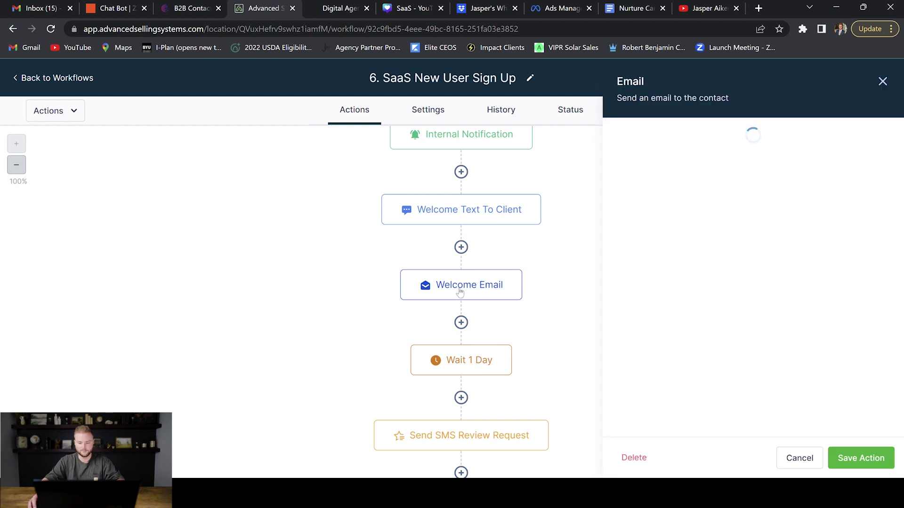
pyautogui.scroll(-5, 701, 247)
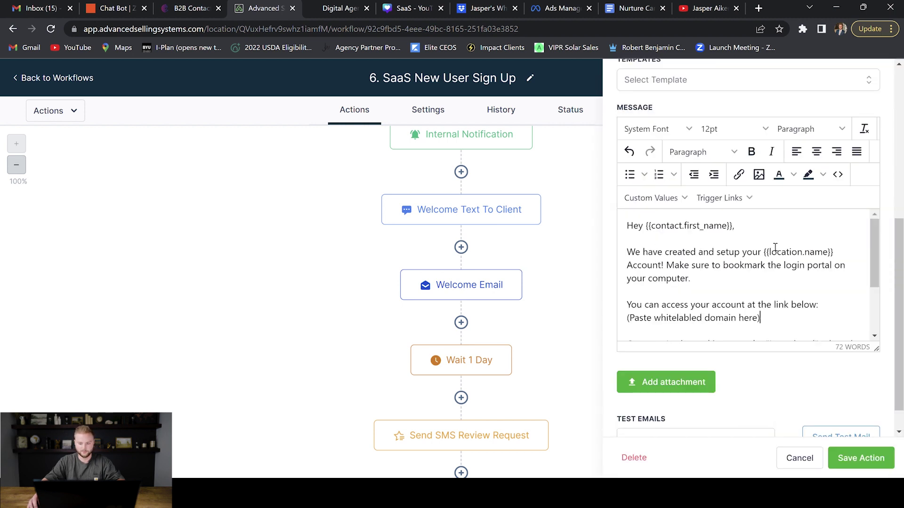
pyautogui.scroll(-2, 774, 247)
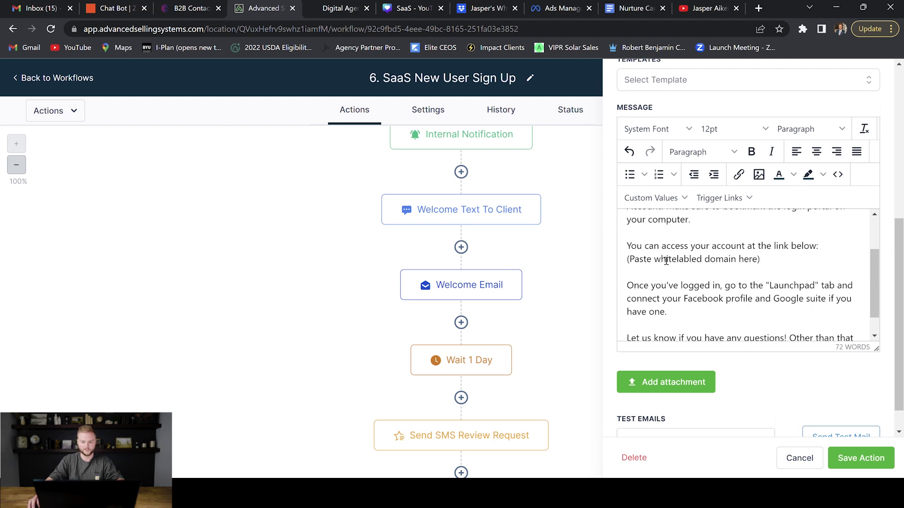
pyautogui.moveTo(756, 262); pyautogui.dragTo(633, 268)
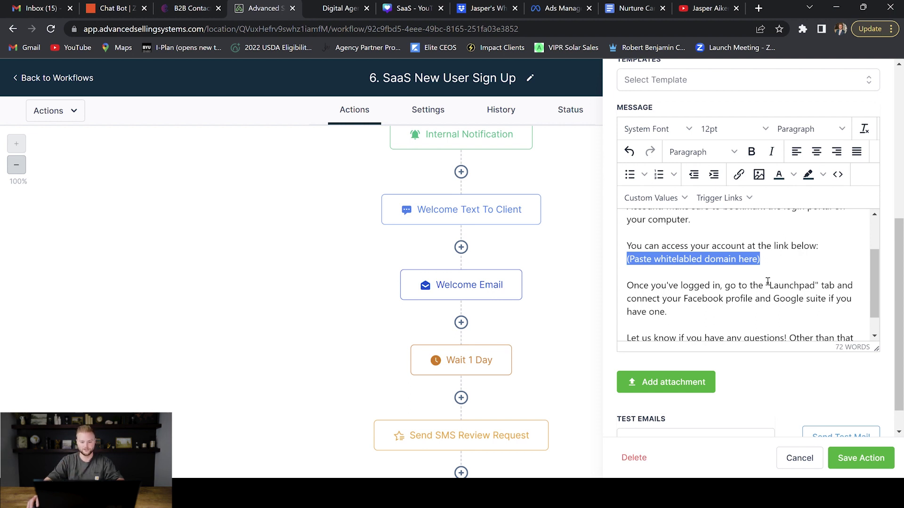
pyautogui.scroll(-3, 791, 258)
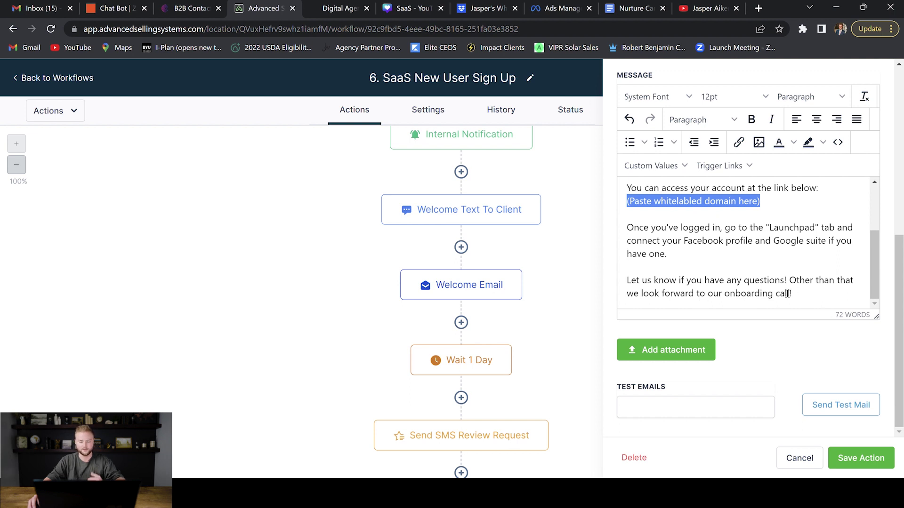
# Step: Recheck the closing part of the Welcome Text To Client message, close it unchanged, and review the workflow's last actions
pyautogui.click(517, 219)
pyautogui.scroll(-3, 755, 423)
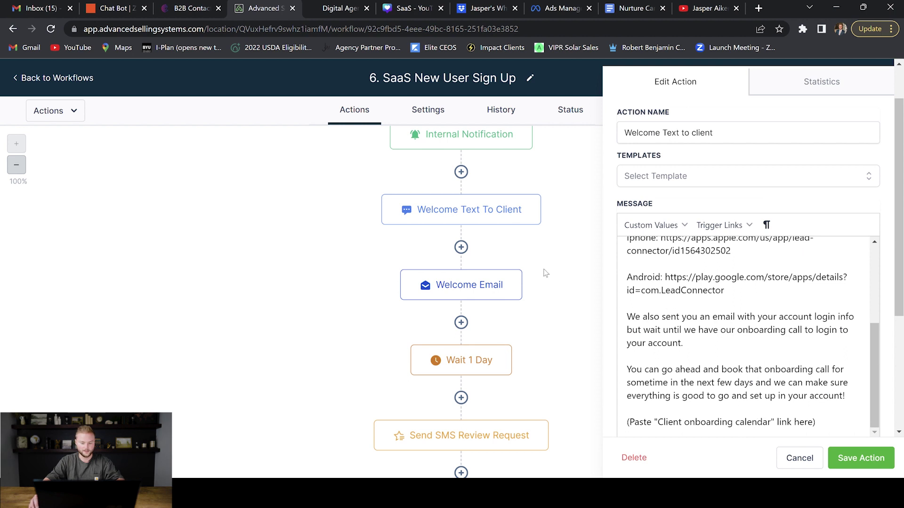
pyautogui.click(787, 459)
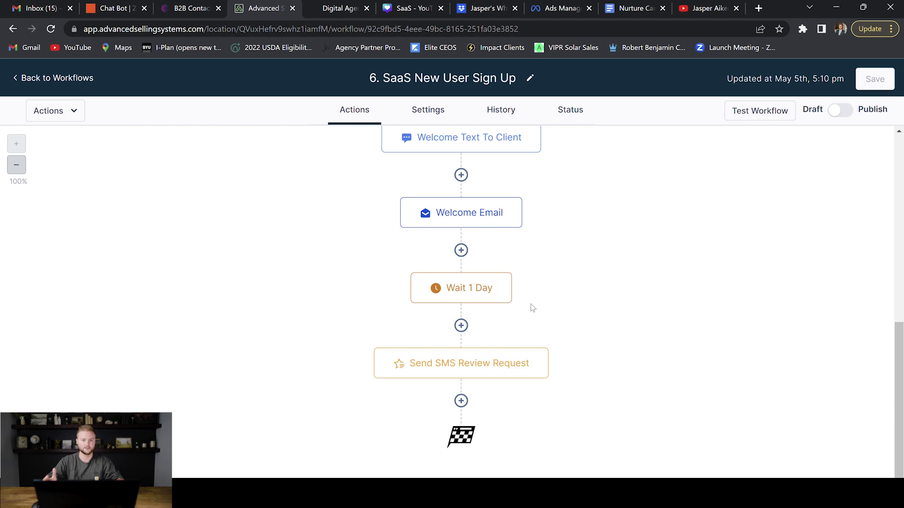
pyautogui.scroll(3, 532, 308)
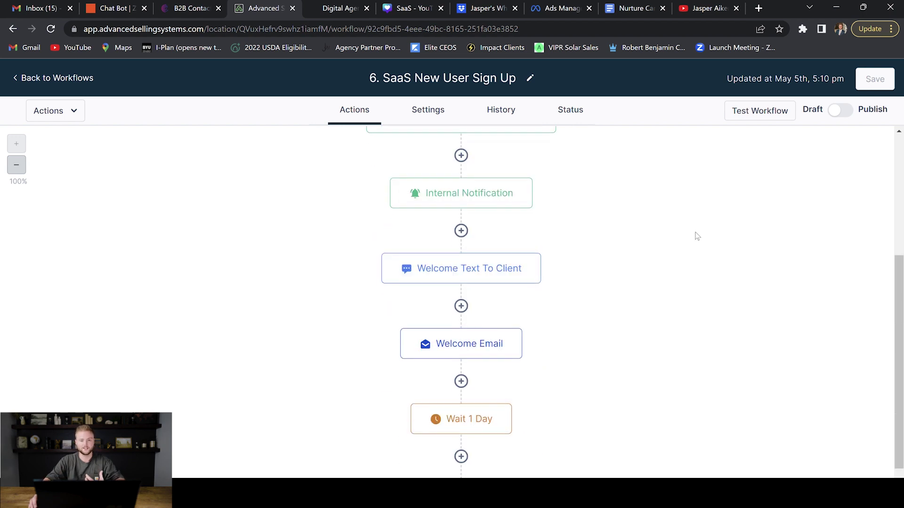
# Step: Return to the workflow list, open the List Reactivation [Agency] workflow, and examine its reply branches down to the end
pyautogui.click(79, 81)
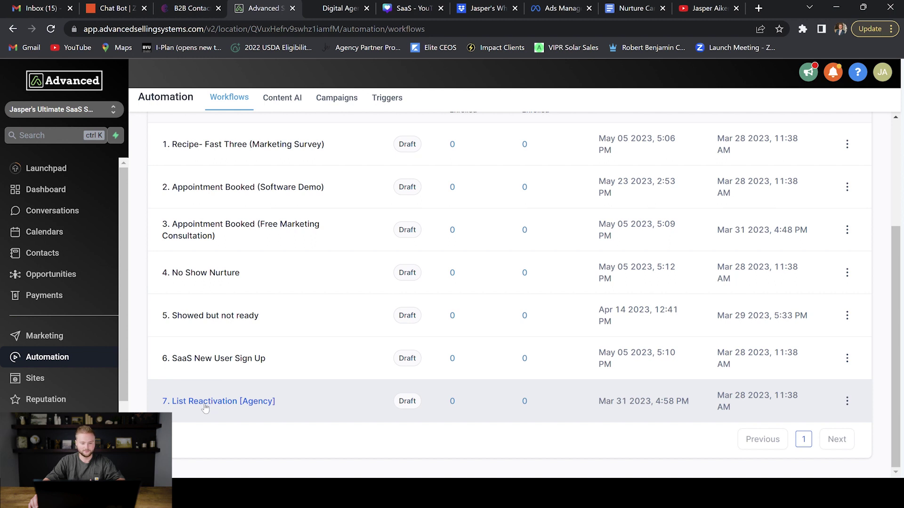
pyautogui.click(205, 403)
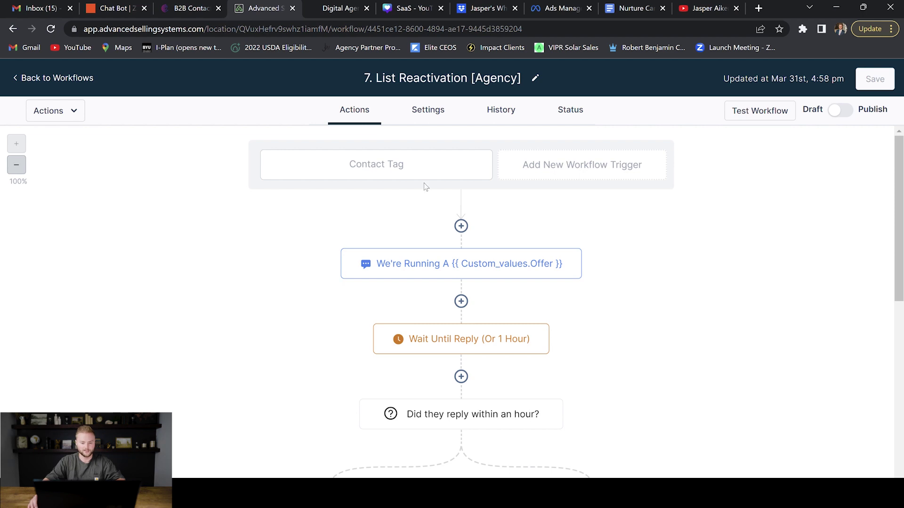
pyautogui.scroll(-8, 473, 244)
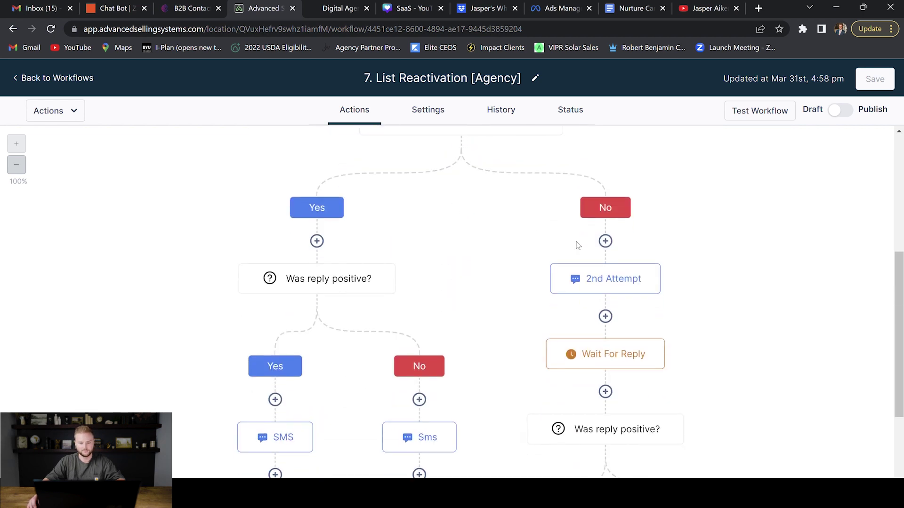
pyautogui.scroll(-4, 534, 246)
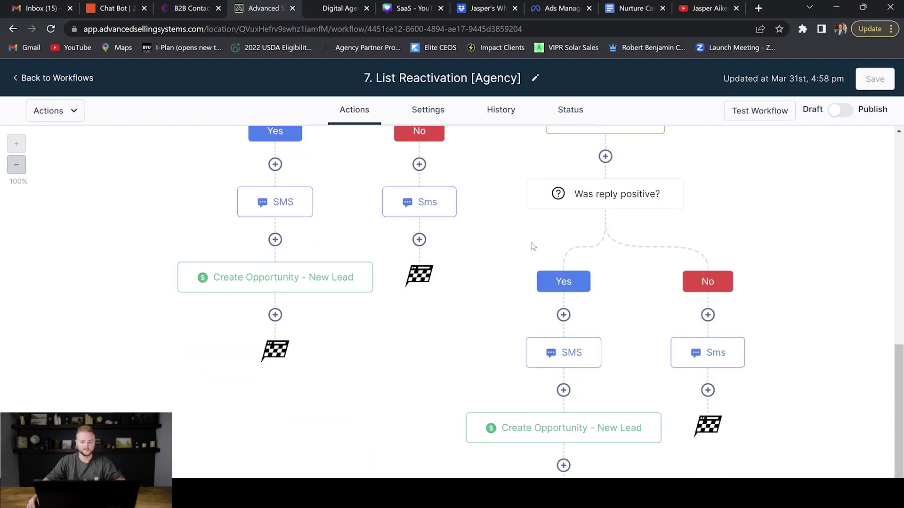
pyautogui.scroll(12, 498, 246)
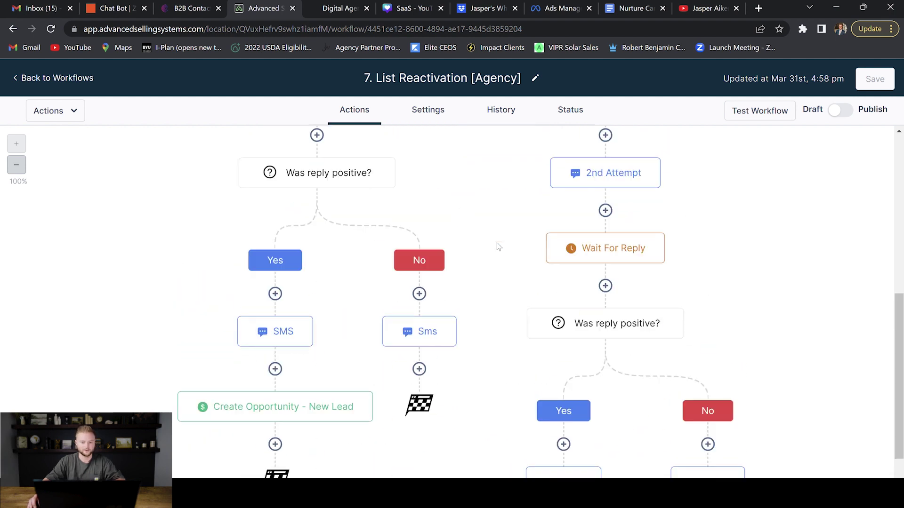